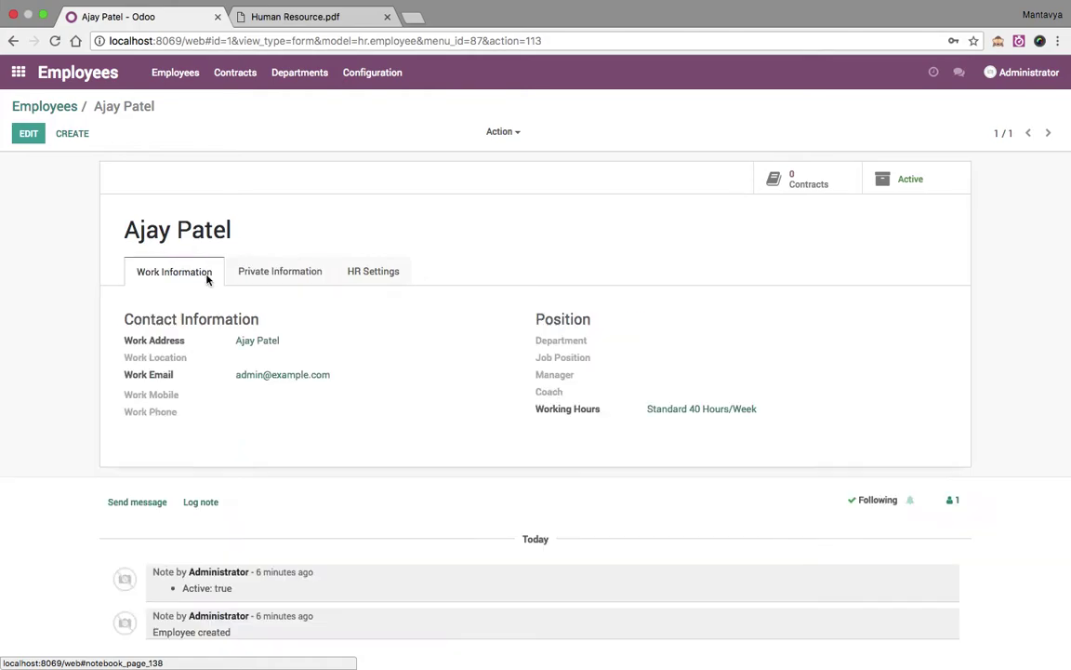
- Leave the employee record and switch to the Accounting app
click(65, 108)
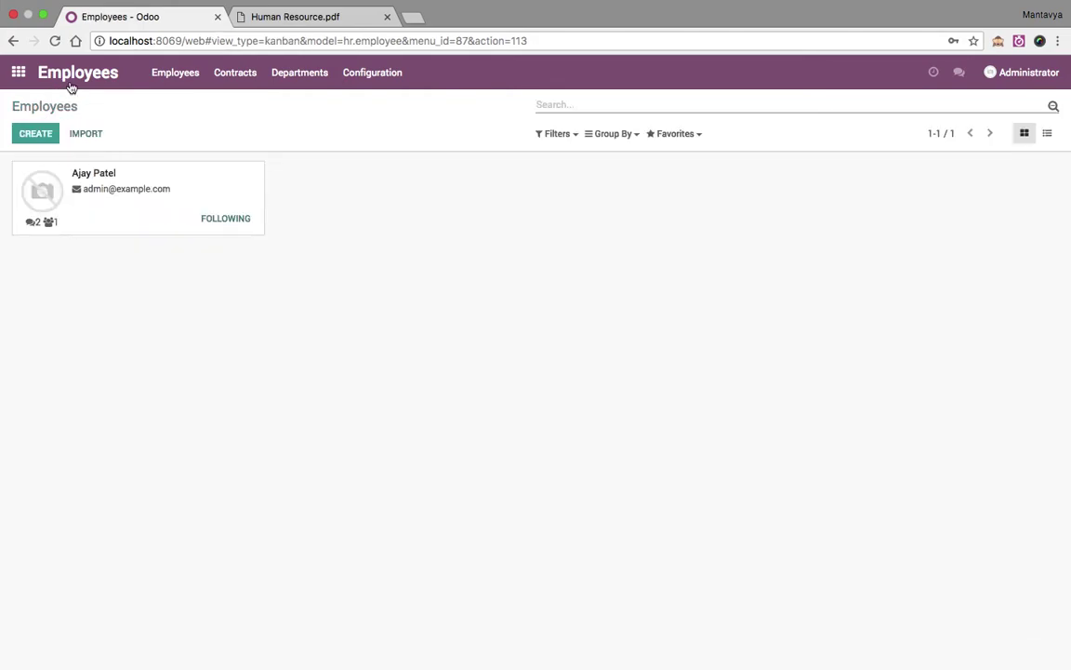
click(29, 82)
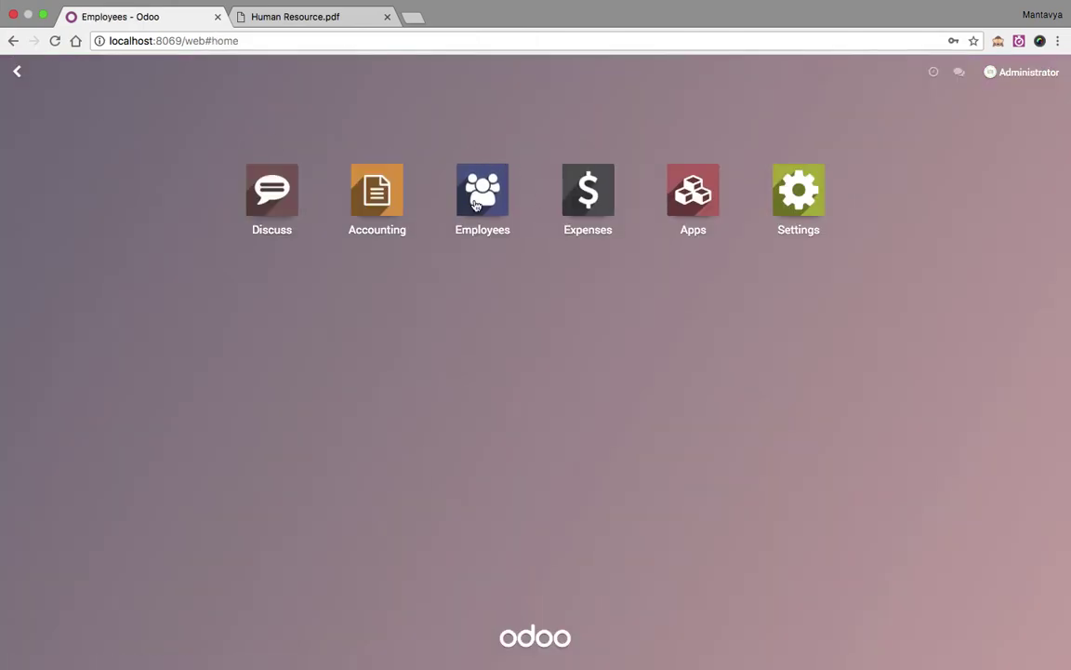
click(389, 205)
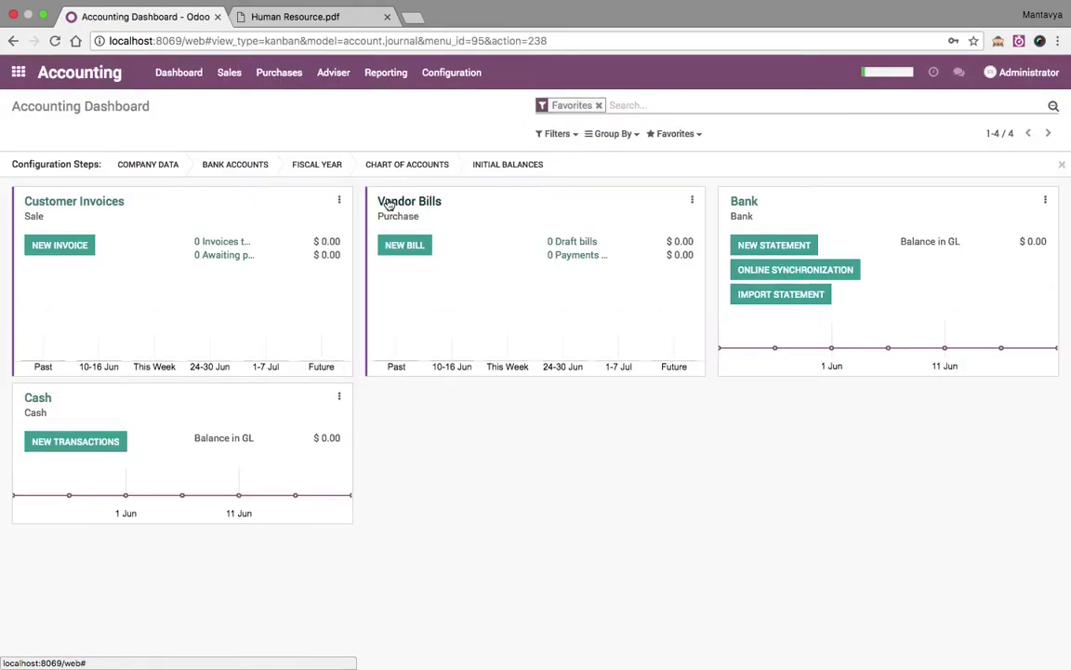
click(287, 76)
click(285, 154)
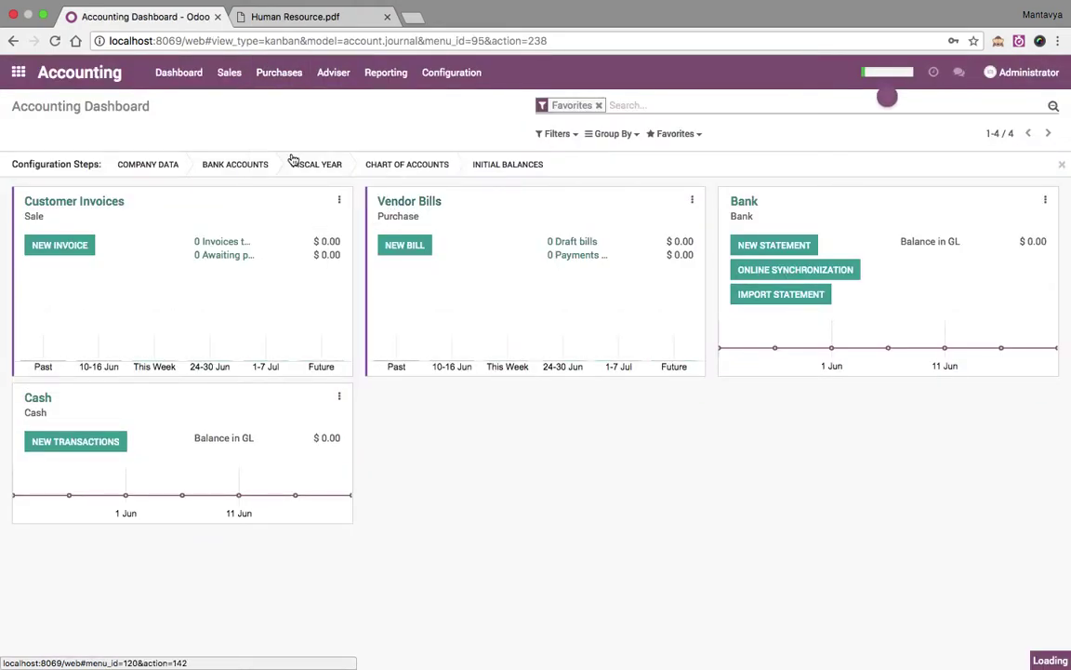
click(48, 133)
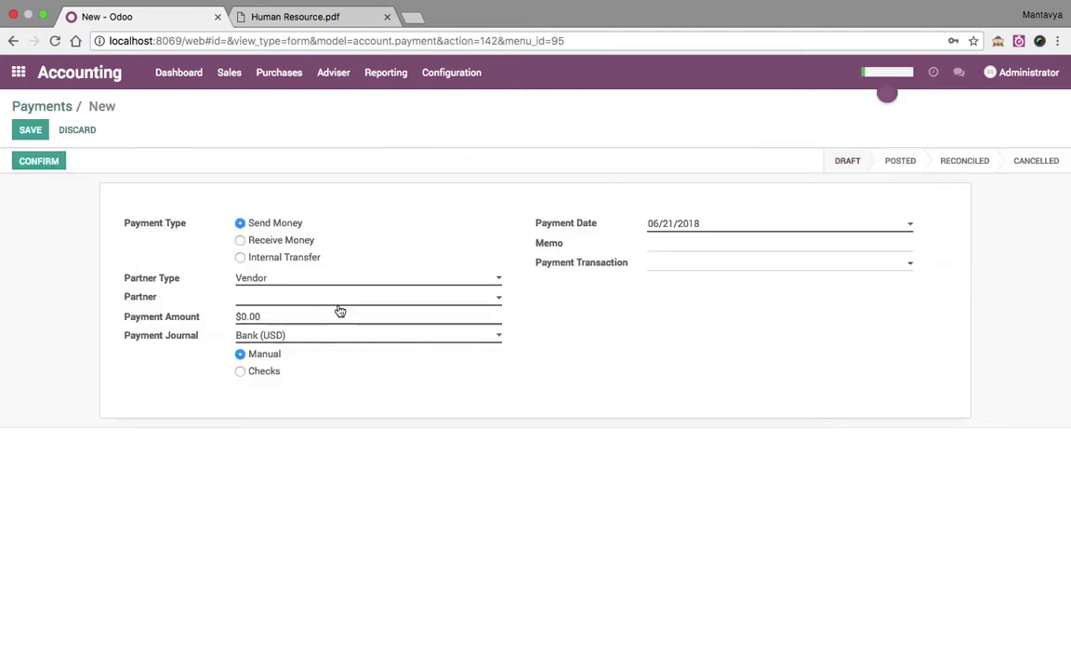
click(301, 298)
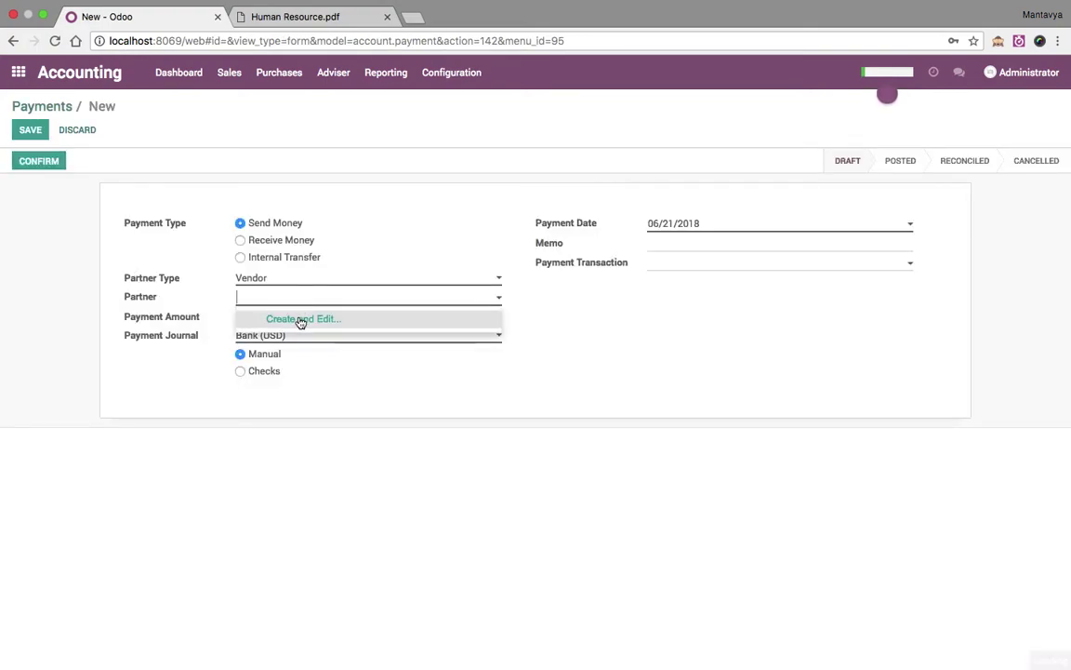
- List all contacts under Vendors without the default filter and open the employee's contact record
click(279, 73)
click(291, 192)
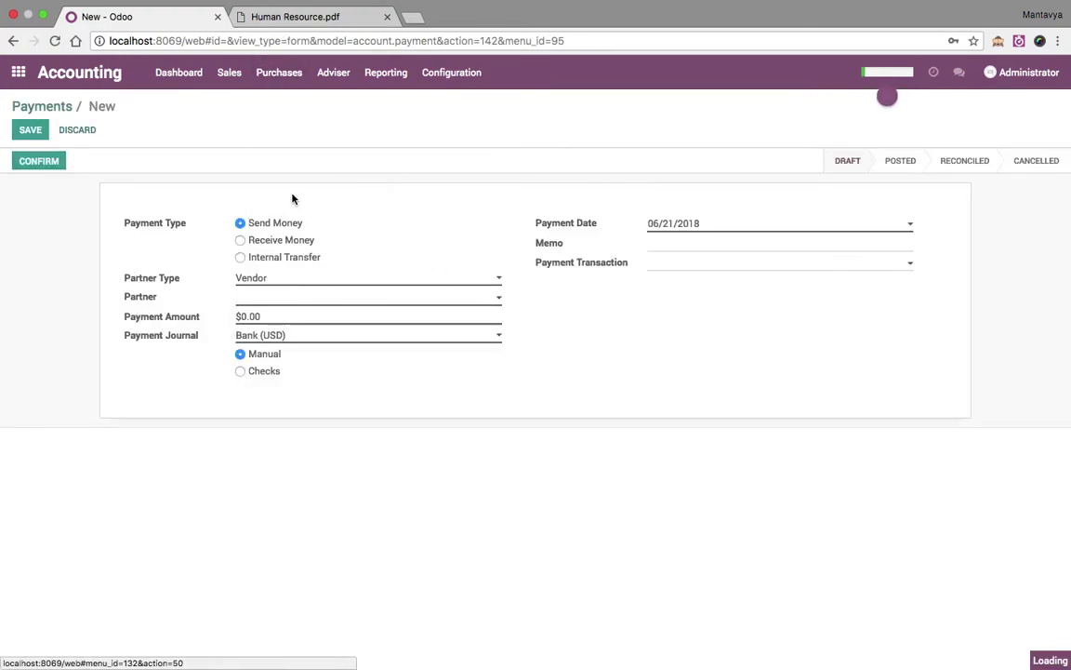
click(594, 105)
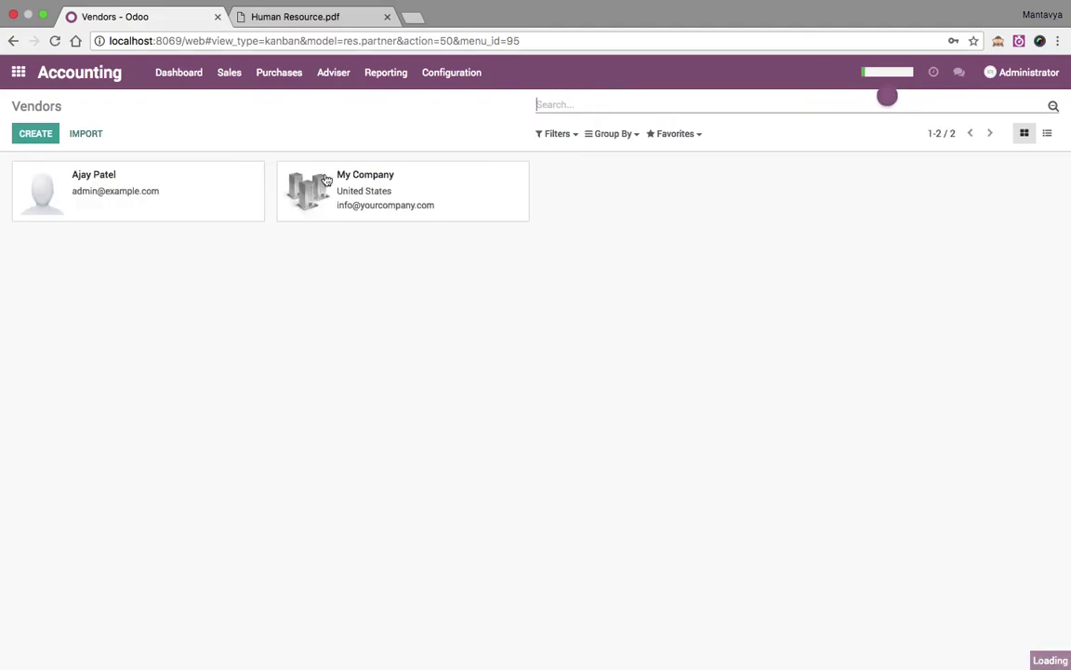
click(196, 189)
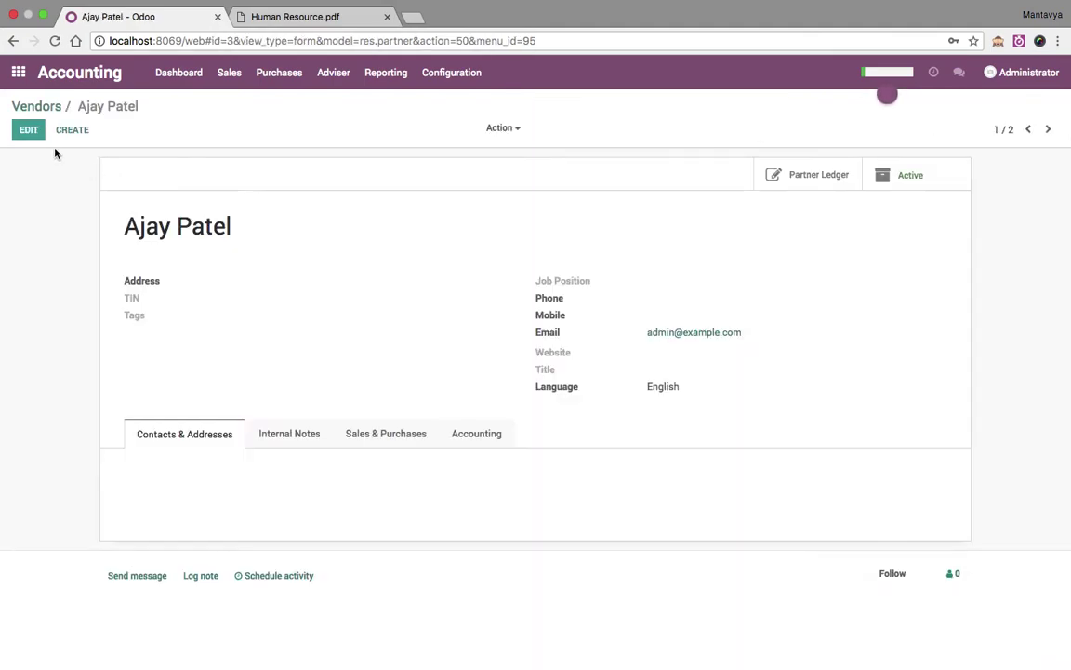
- Mark the employee's contact as both a customer and a vendor in its sales and purchase settings, and save the record
key(alt+a)
click(359, 482)
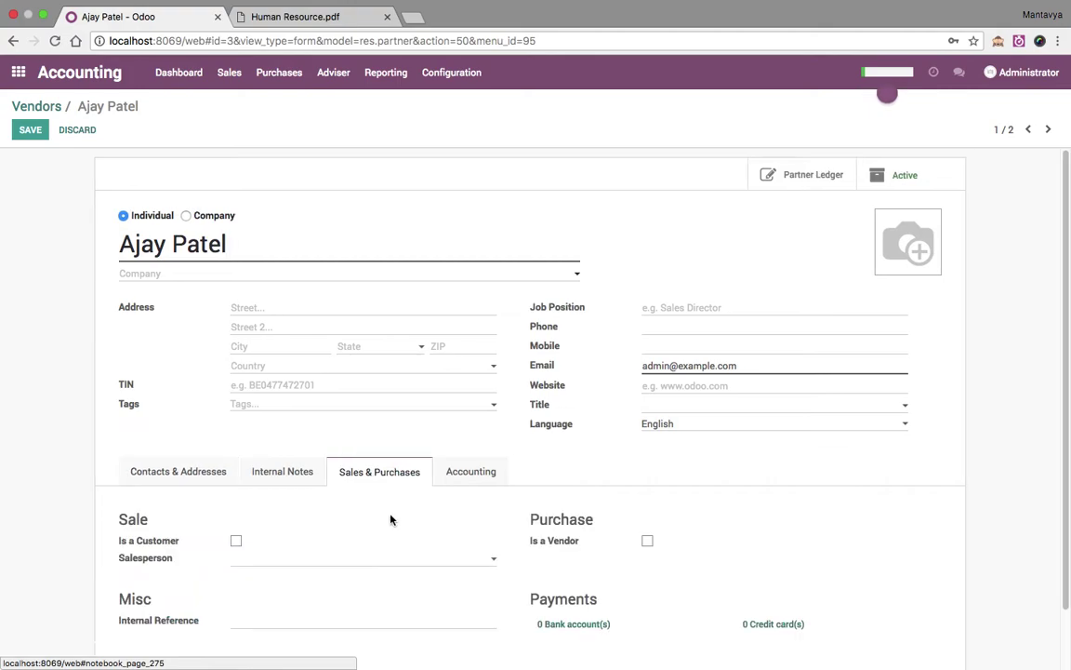
click(540, 543)
click(156, 545)
click(30, 129)
- Create a new purchase payment with the employee as the vendor partner and a payment amount of $5000
click(268, 84)
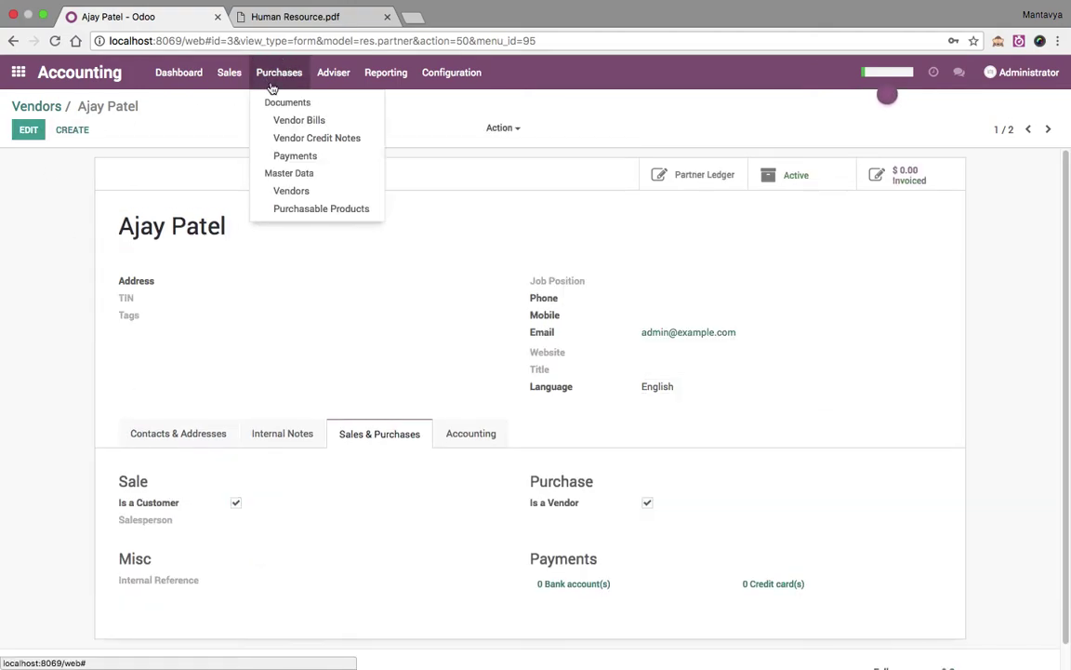
click(280, 156)
click(37, 136)
click(254, 296)
click(257, 316)
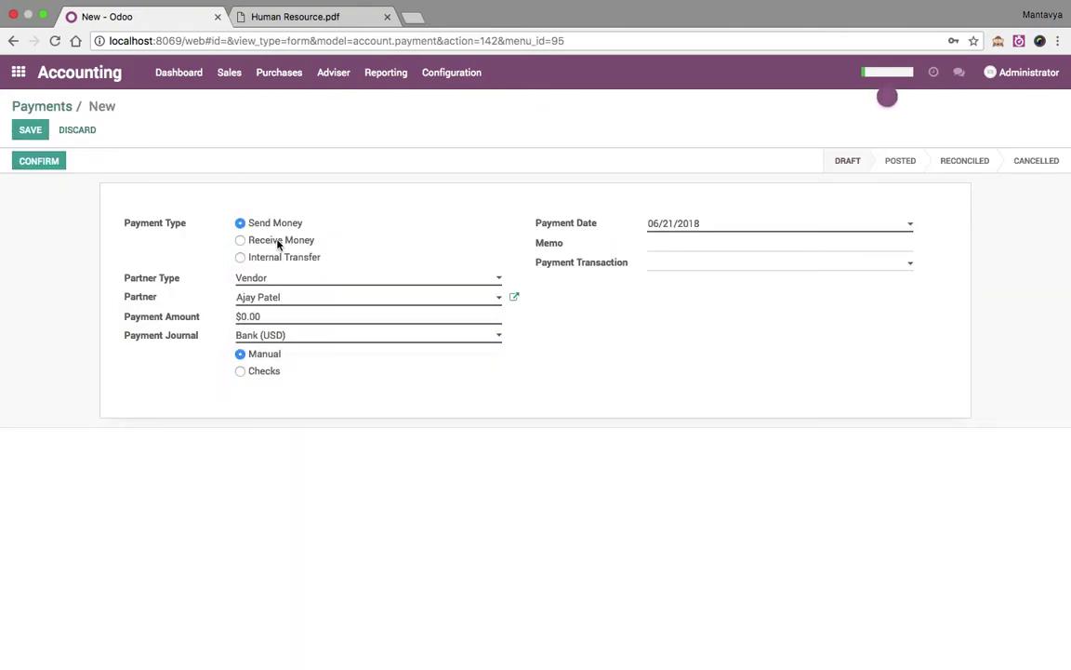
click(277, 316)
text(5000)
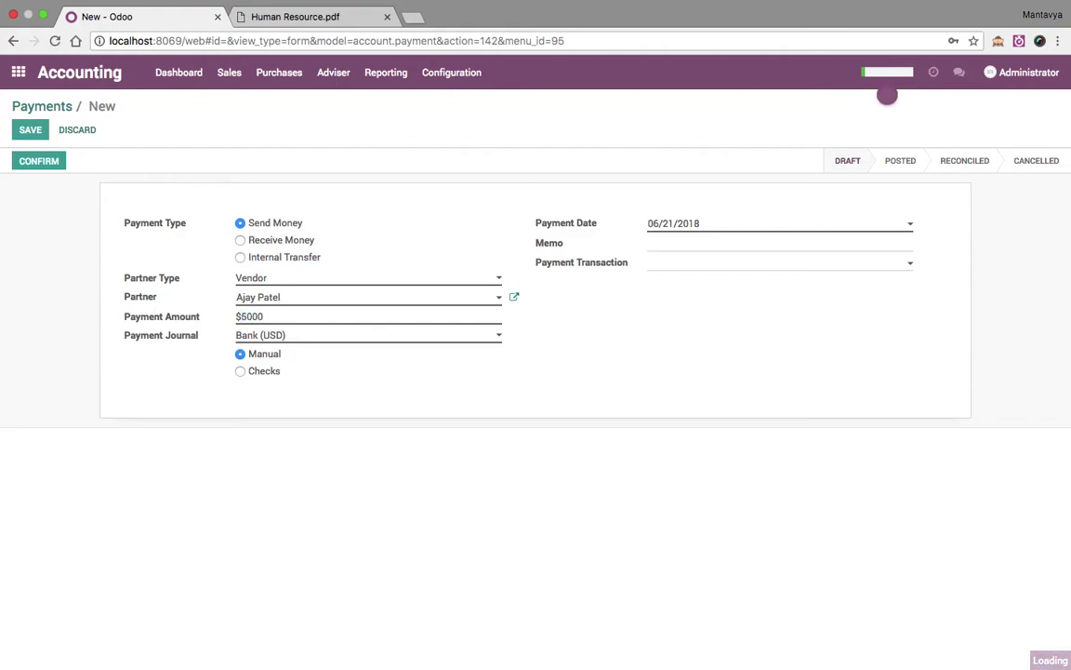
- Enter the memo "advance payment / customer visit" on the payment, then save and confirm it
click(670, 244)
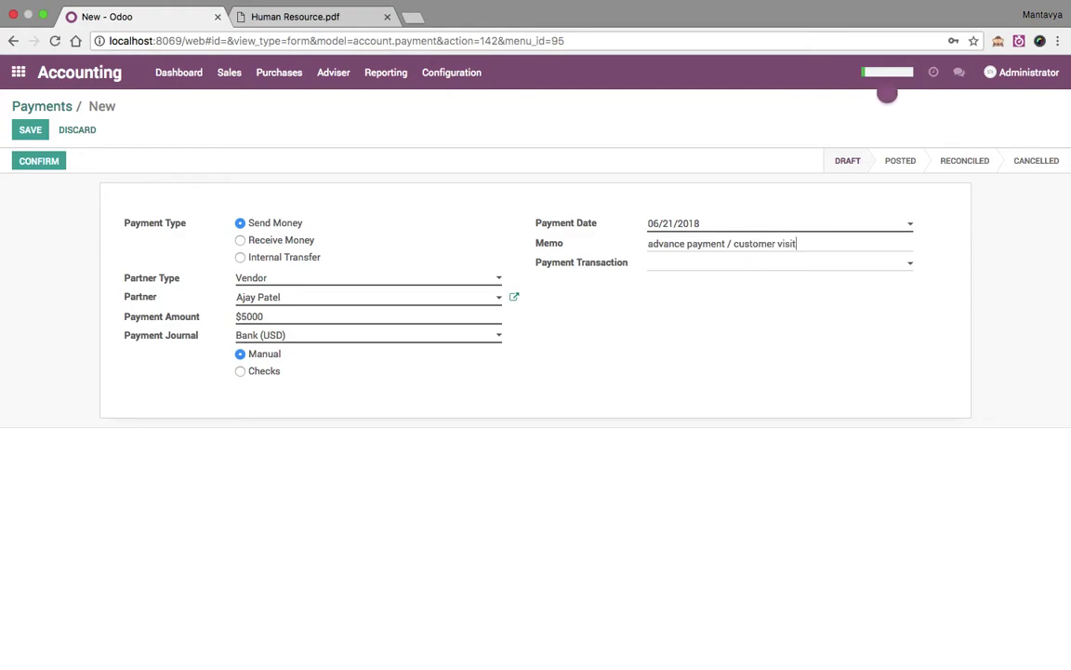
click(29, 131)
click(39, 166)
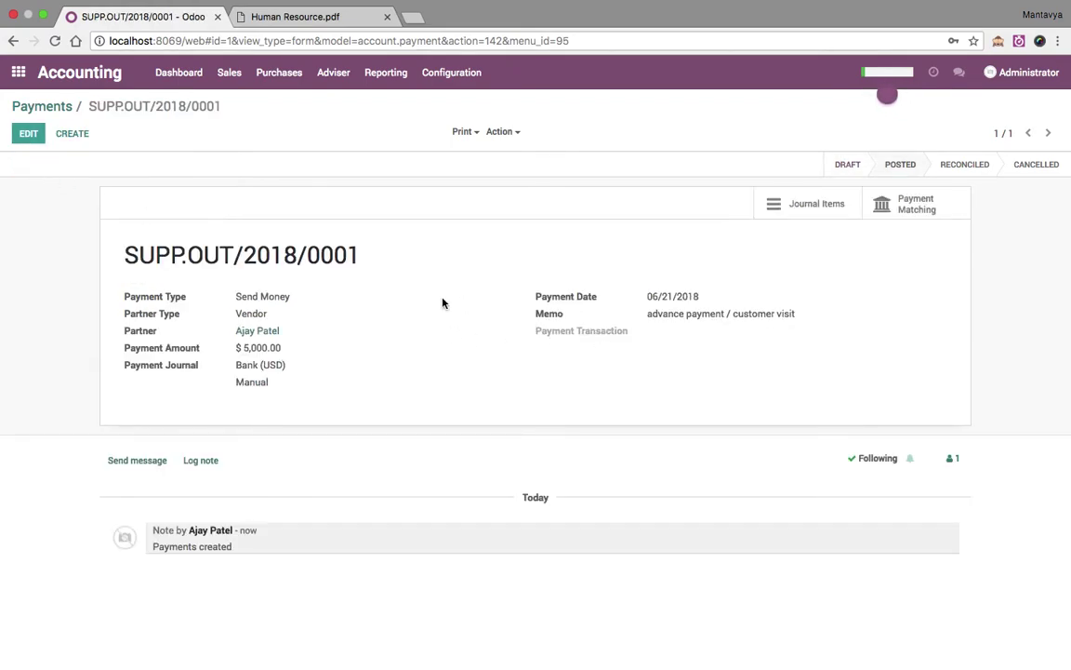
- Create a new bank statement from the accounting dashboard with the reference 2018/june
click(179, 72)
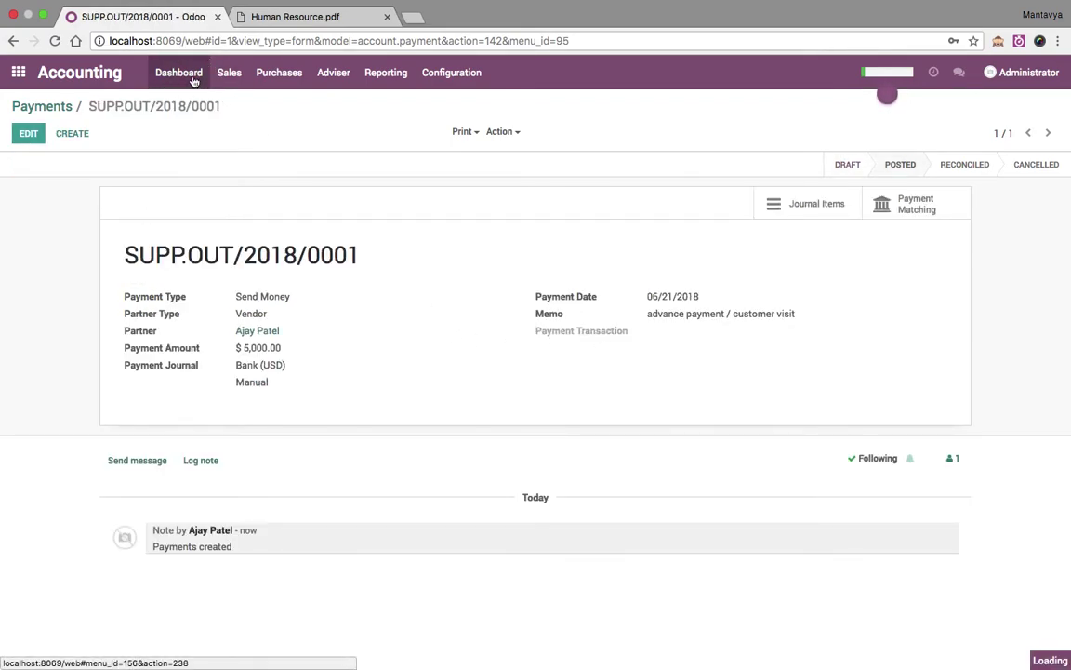
click(772, 244)
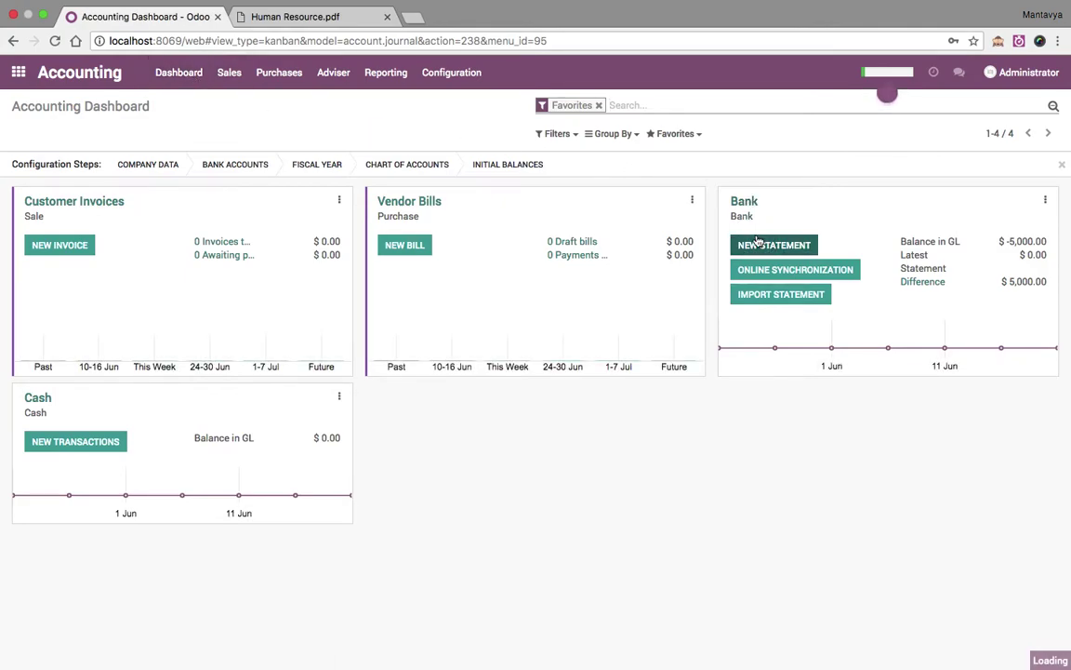
text(201)
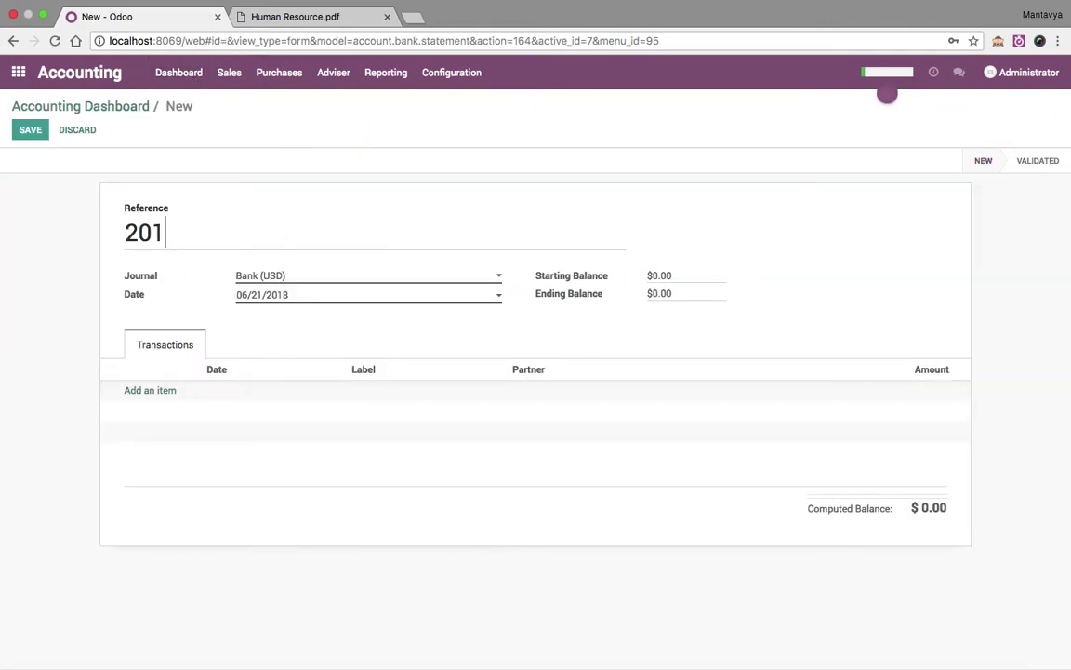
text(8/june)
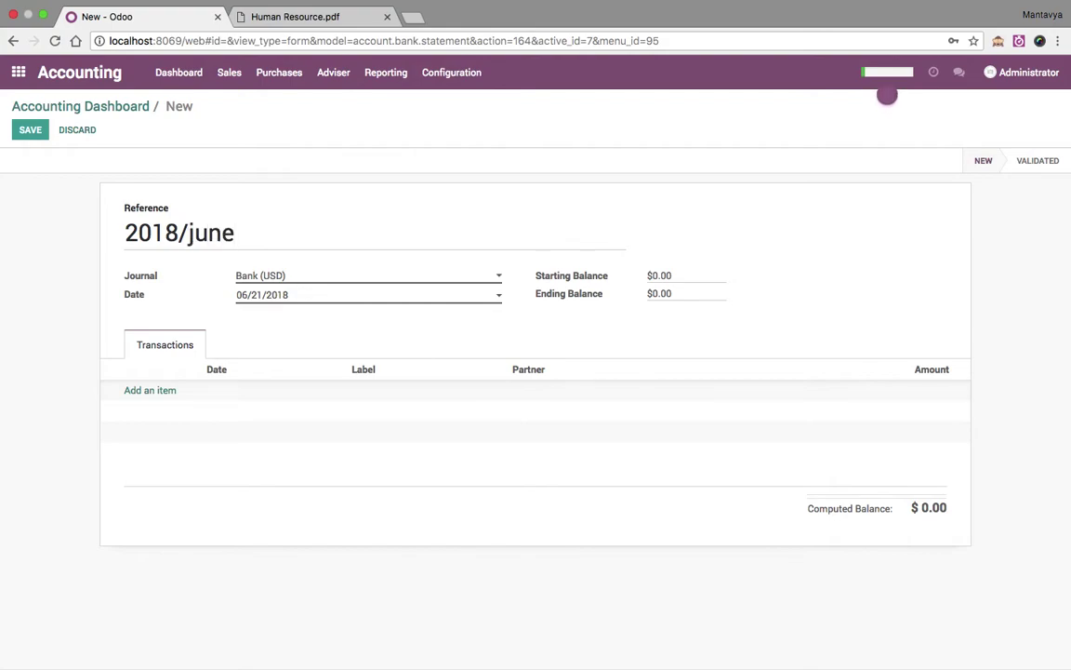
- Add a statement transaction labelled as an advance payment to the employee, with the employee as partner and amount -5000, and save
click(155, 394)
key(Tab)
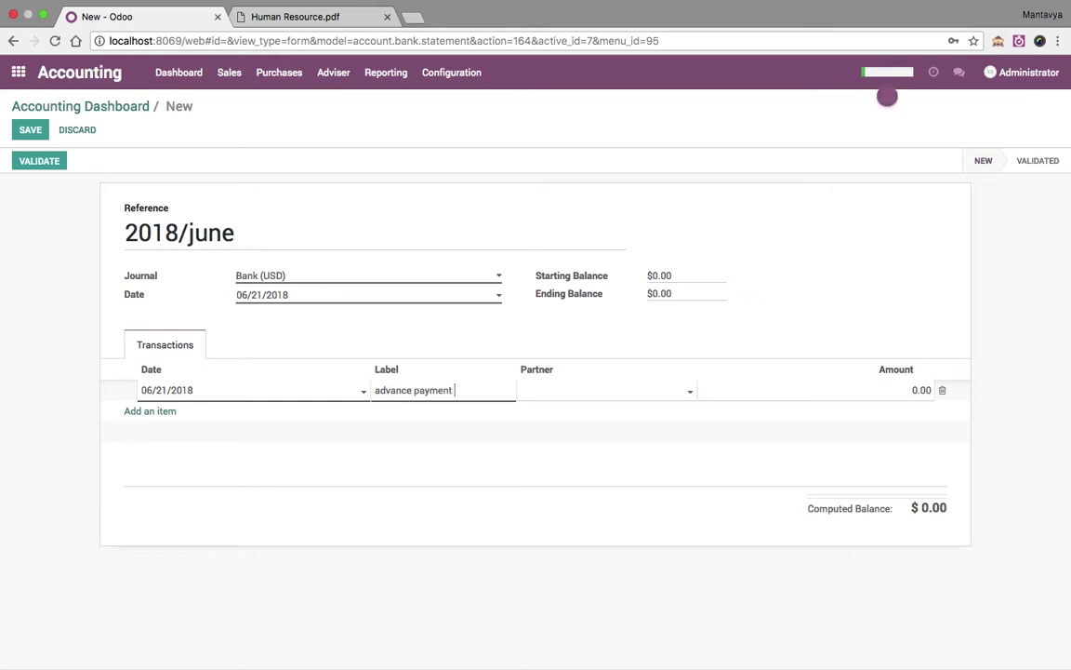
key(Tab)
key(Down)
key(Tab)
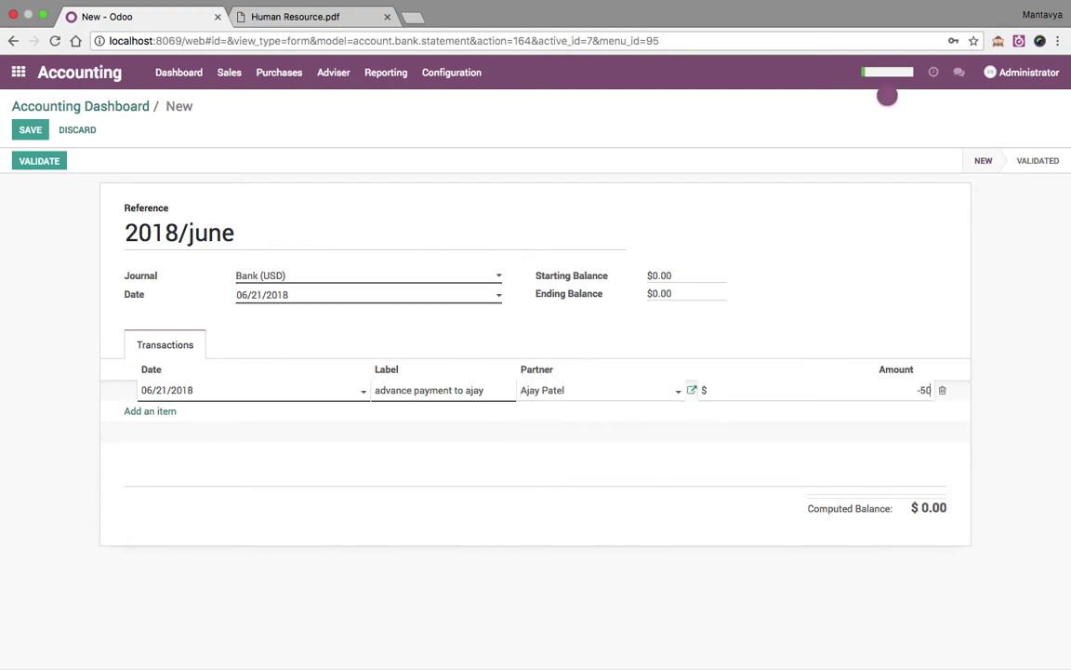
text(-5000)
click(716, 318)
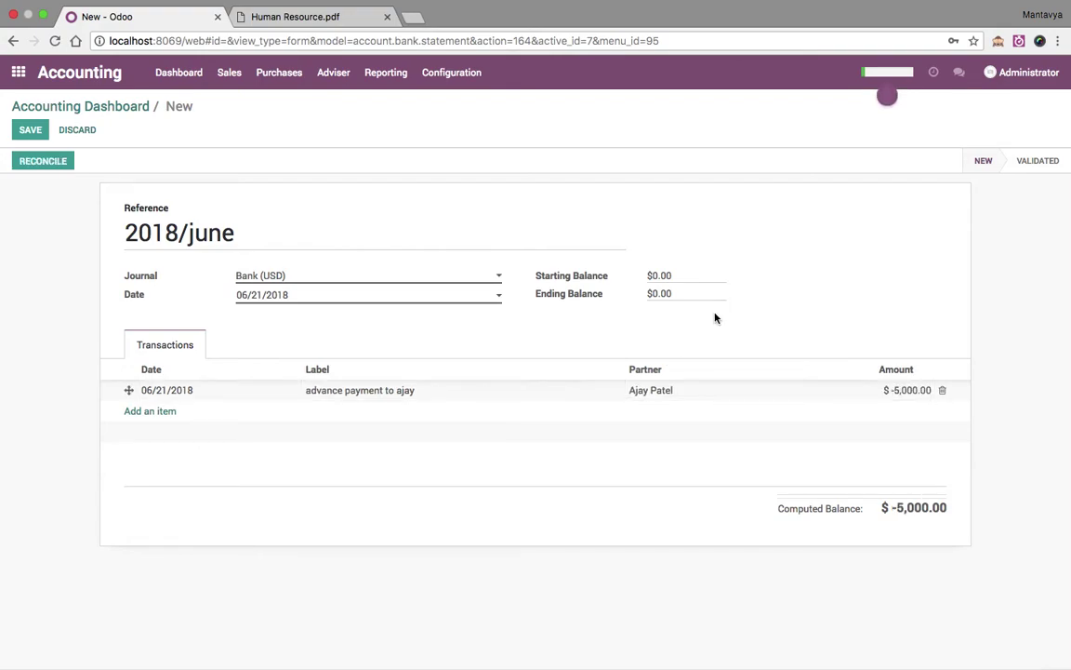
click(38, 135)
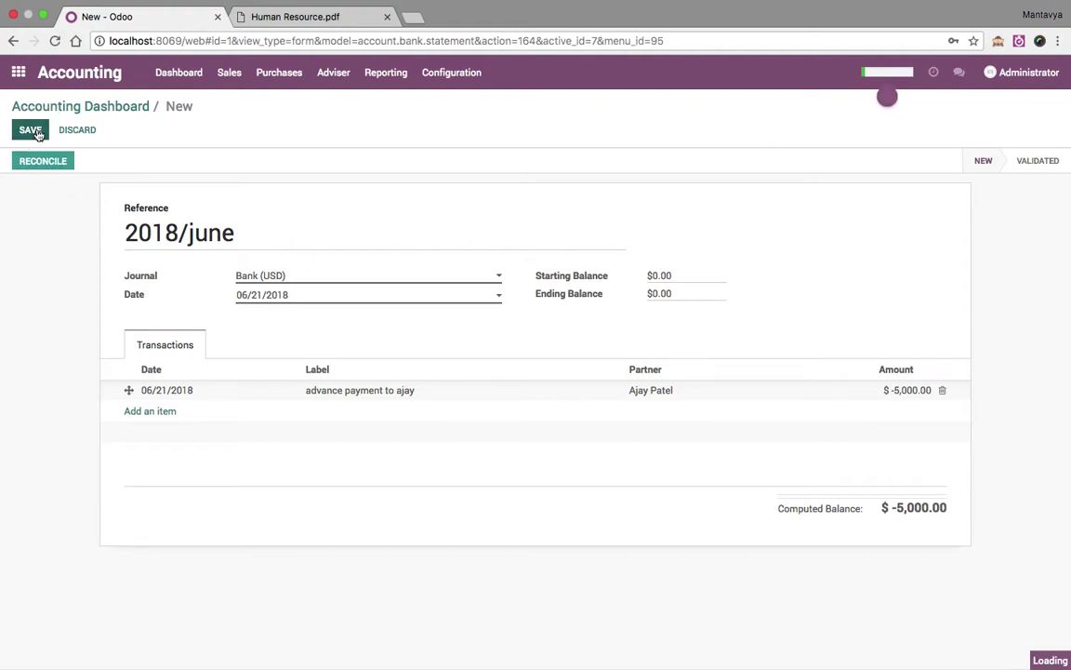
- Reconcile the statement's advance payment line with the matching vendor payment entry and return to the accounting dashboard
click(43, 165)
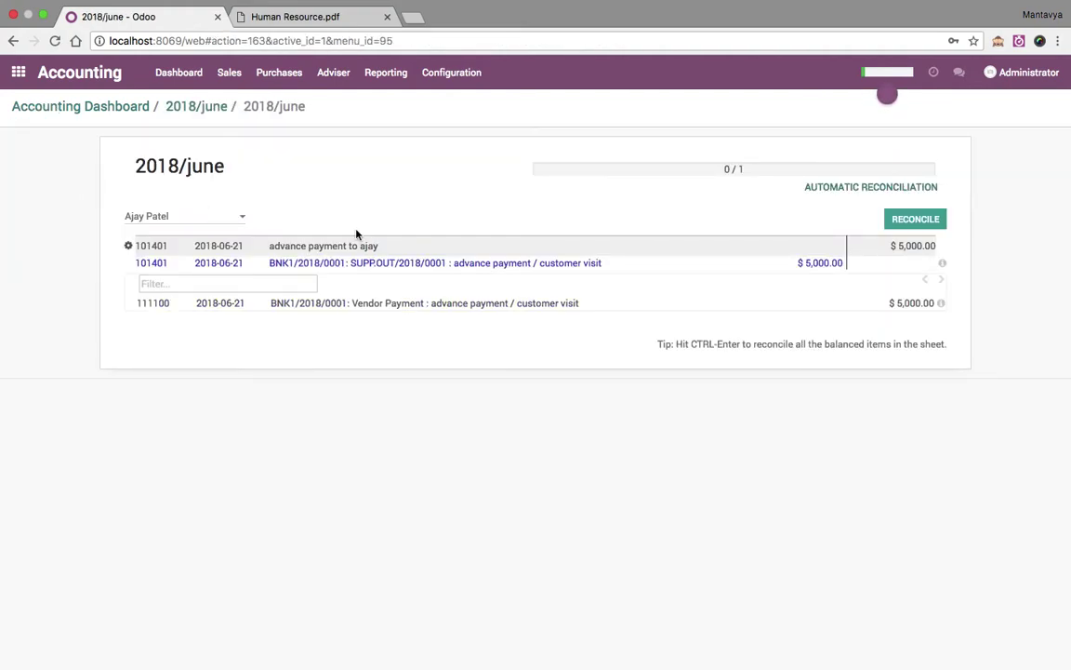
click(913, 229)
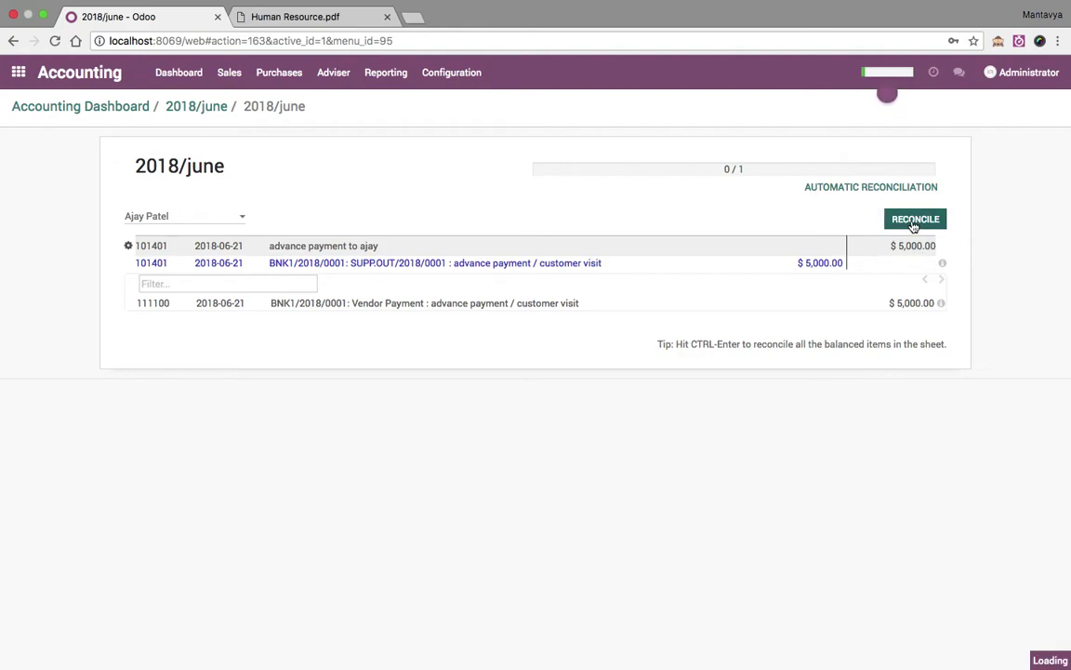
click(181, 111)
click(113, 116)
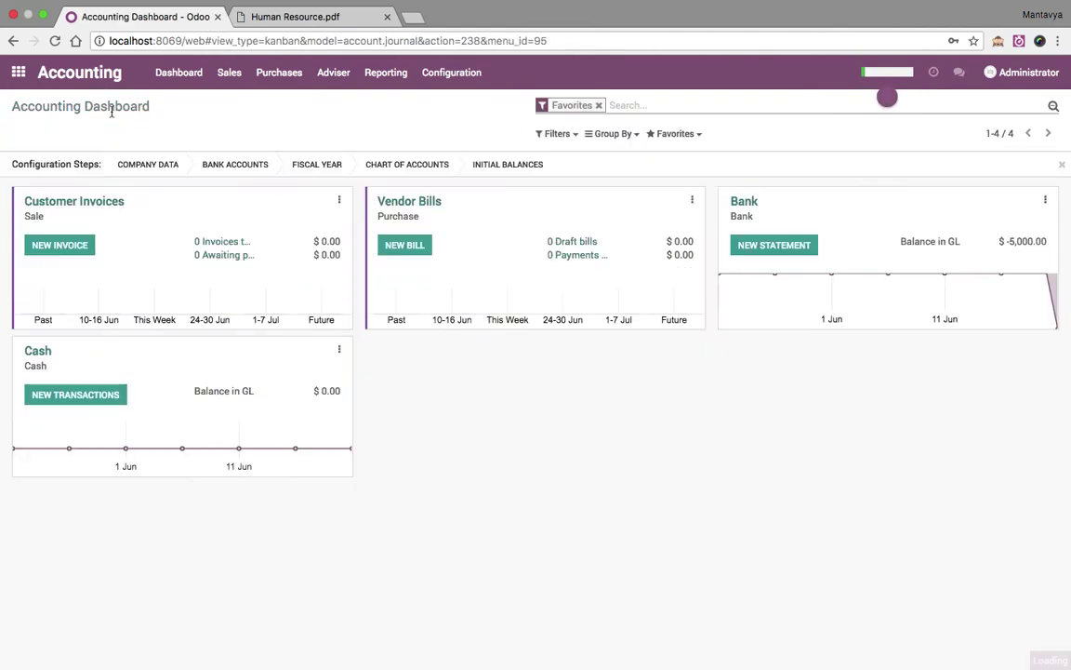
- Switch to the Expenses app and review the configured expense products
click(17, 71)
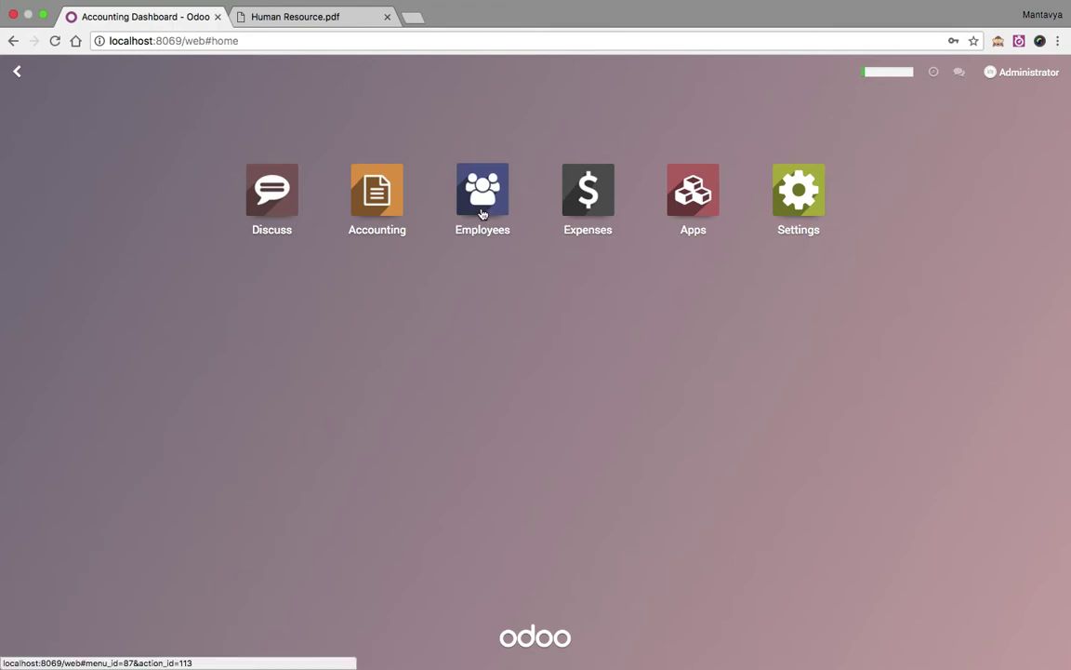
click(585, 193)
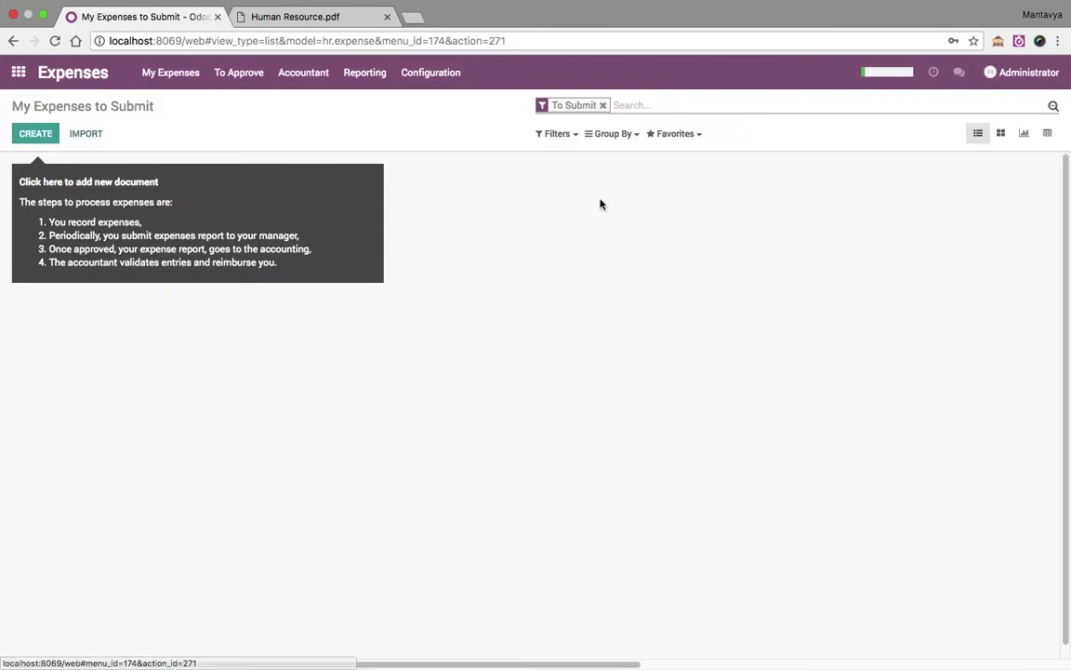
click(431, 71)
click(436, 120)
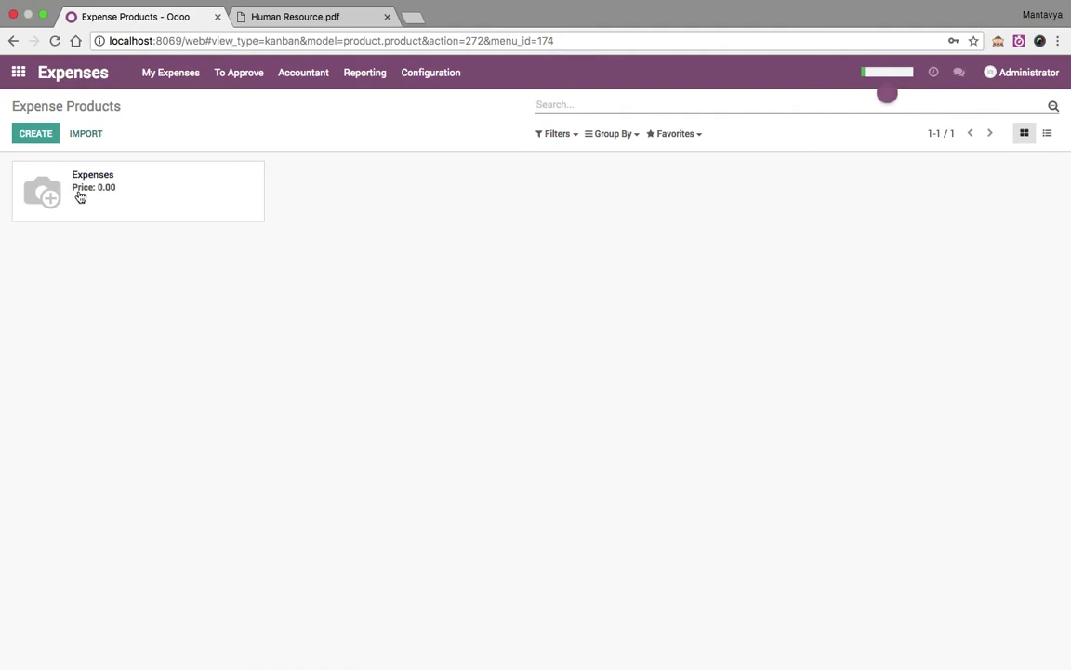
- Create a new expense to submit with the description "Air Ticket" and the product [EXP] Expenses
click(172, 73)
click(186, 102)
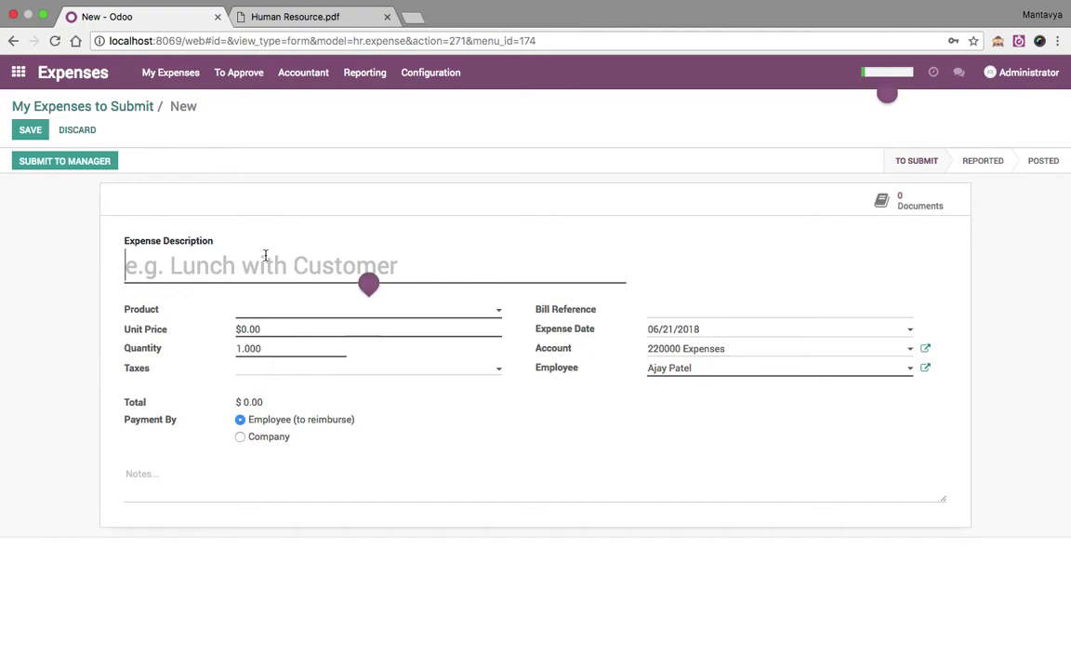
text(Air )
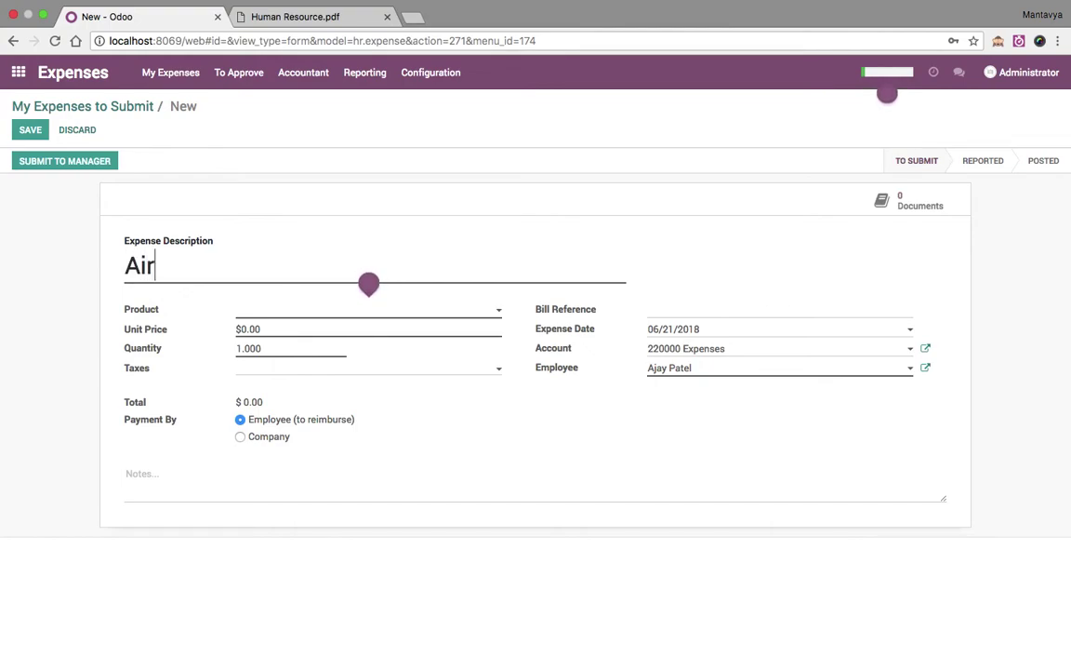
text(Ticket)
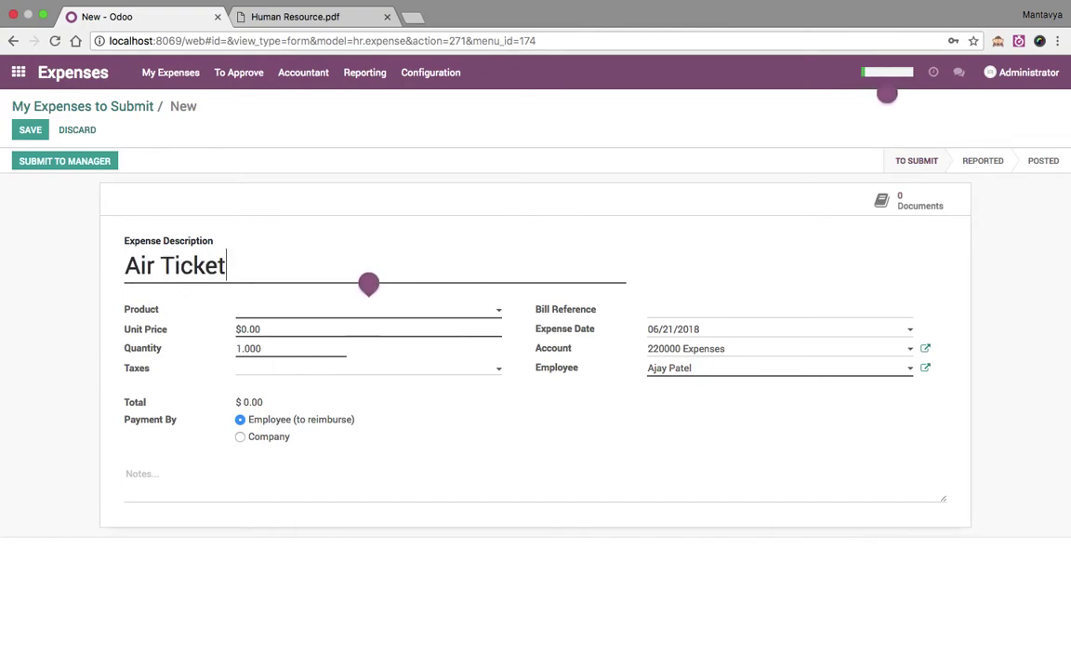
text(e)
- Set the Air Ticket expense's unit price to $700 and save the expense
click(332, 332)
click(284, 330)
drag(283, 329, 181, 332)
text(700)
key(Tab)
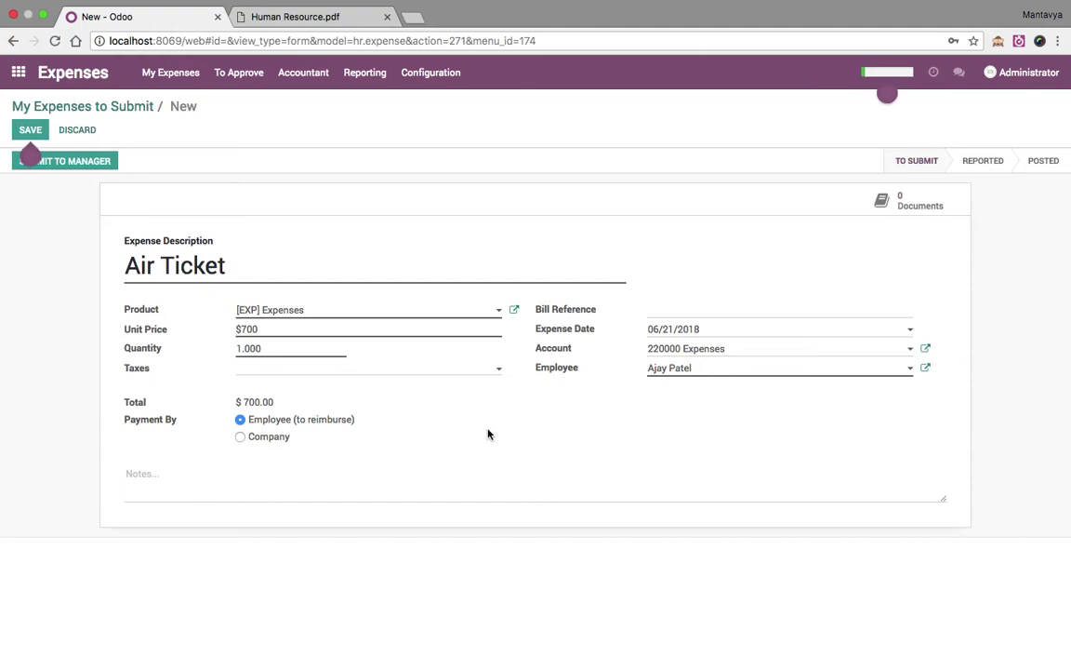
click(30, 131)
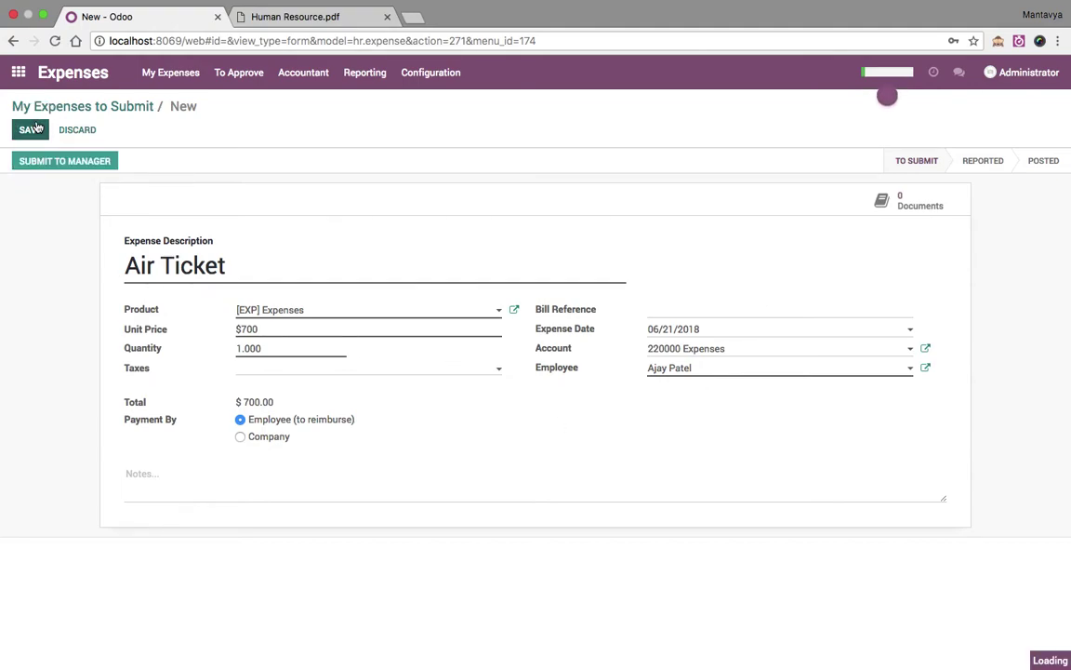
- Create and save an expense with the description "Hotel stay", the product [EXP] Expenses and a unit price of $250
click(75, 140)
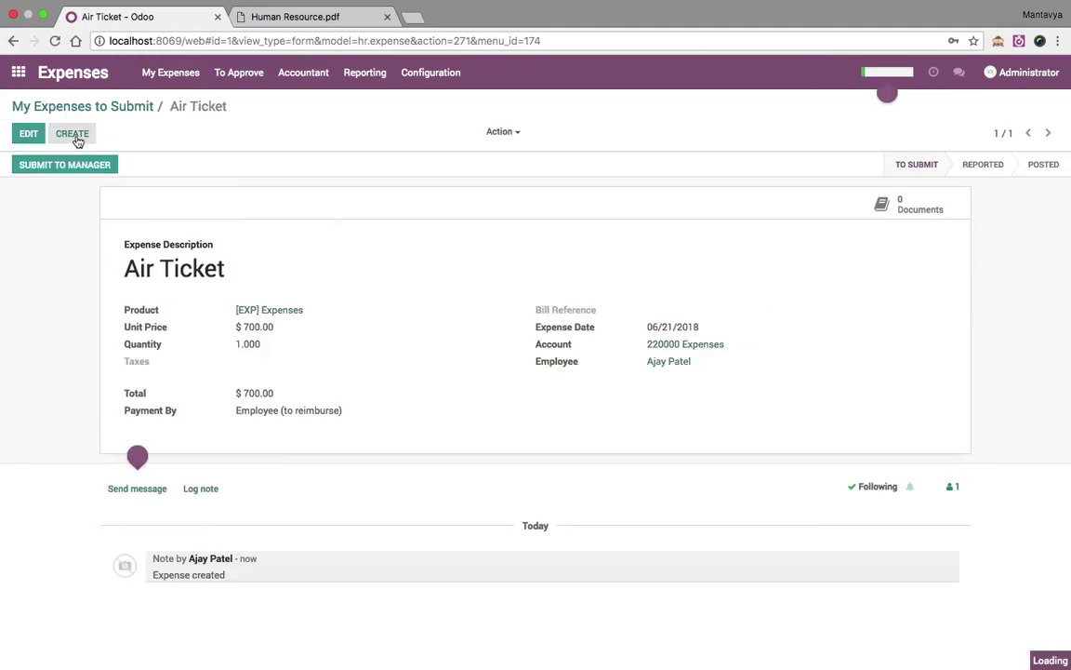
click(276, 267)
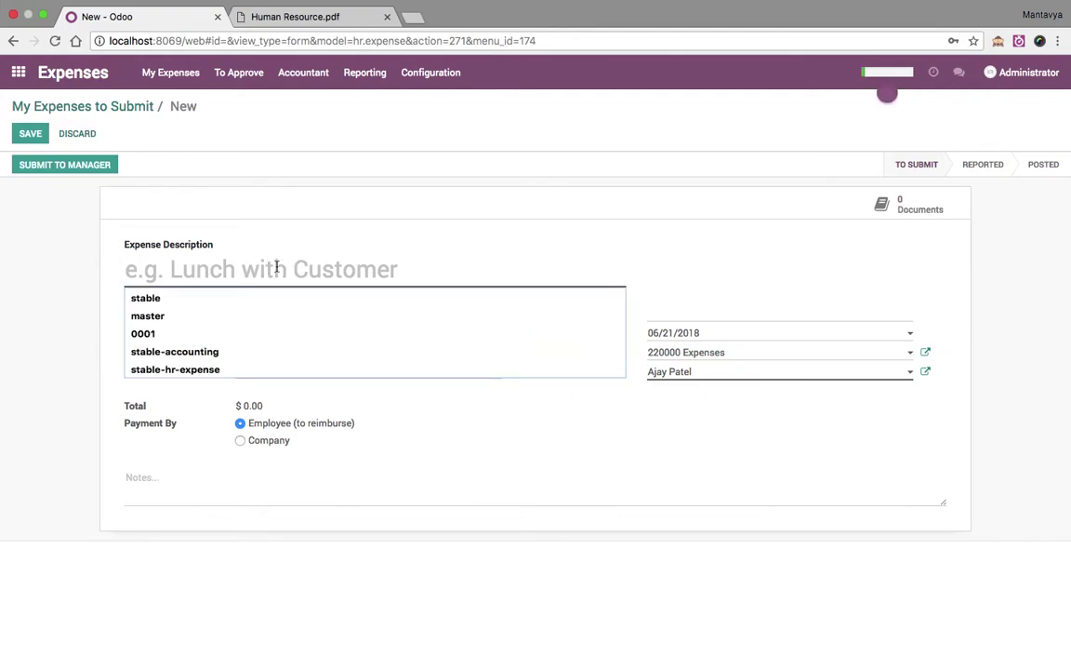
text(Hotel stay)
click(341, 319)
click(347, 334)
click(196, 318)
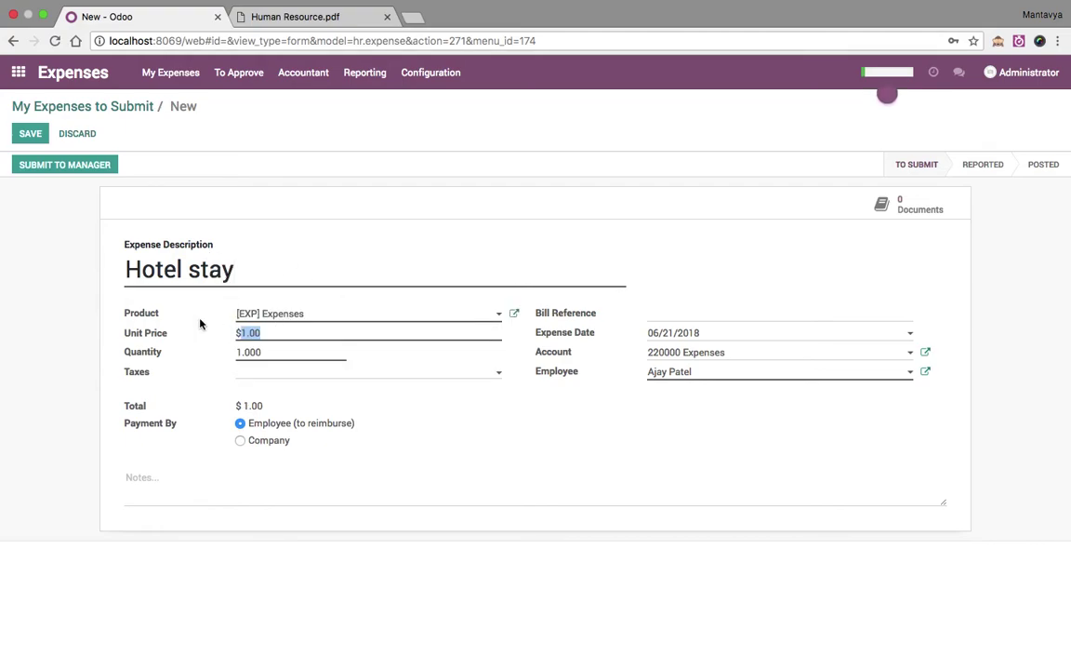
text(2)
key(Tab)
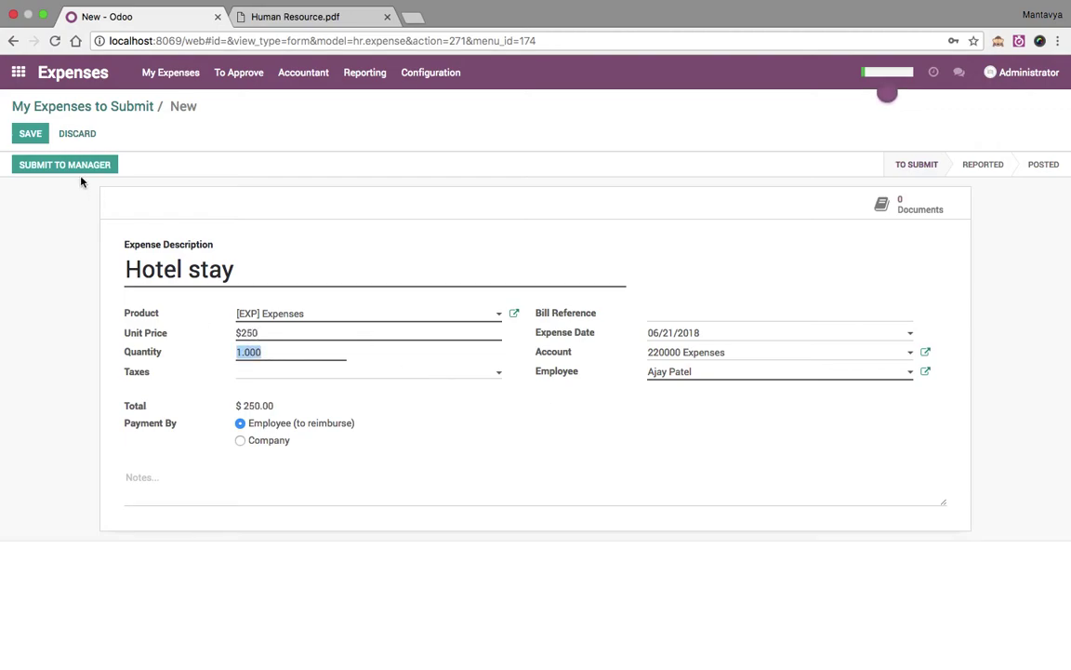
click(30, 133)
- Create and save an expense with the description "Lunch and dinner", the product [EXP] Expenses and a unit price of $120
click(74, 134)
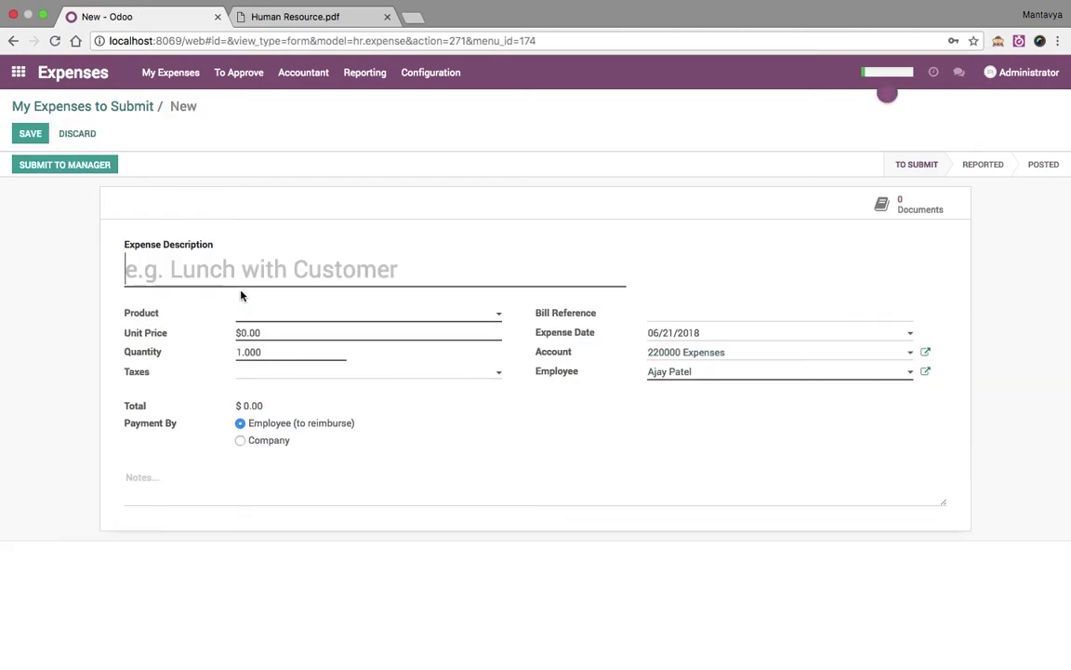
text(Lunch and dinner)
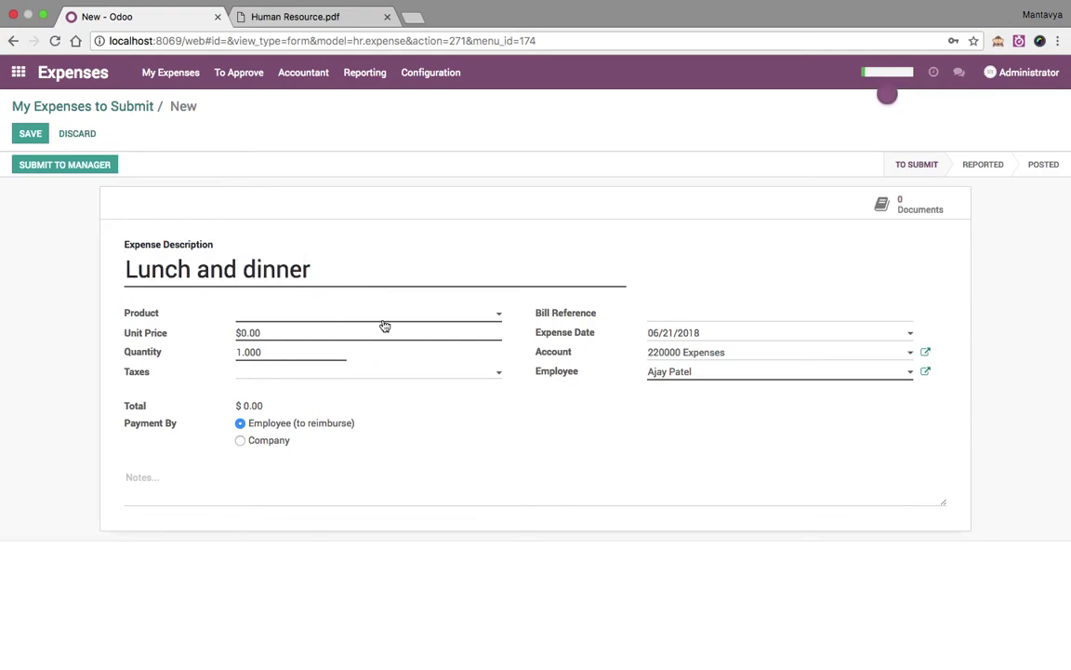
click(387, 316)
click(375, 335)
click(142, 328)
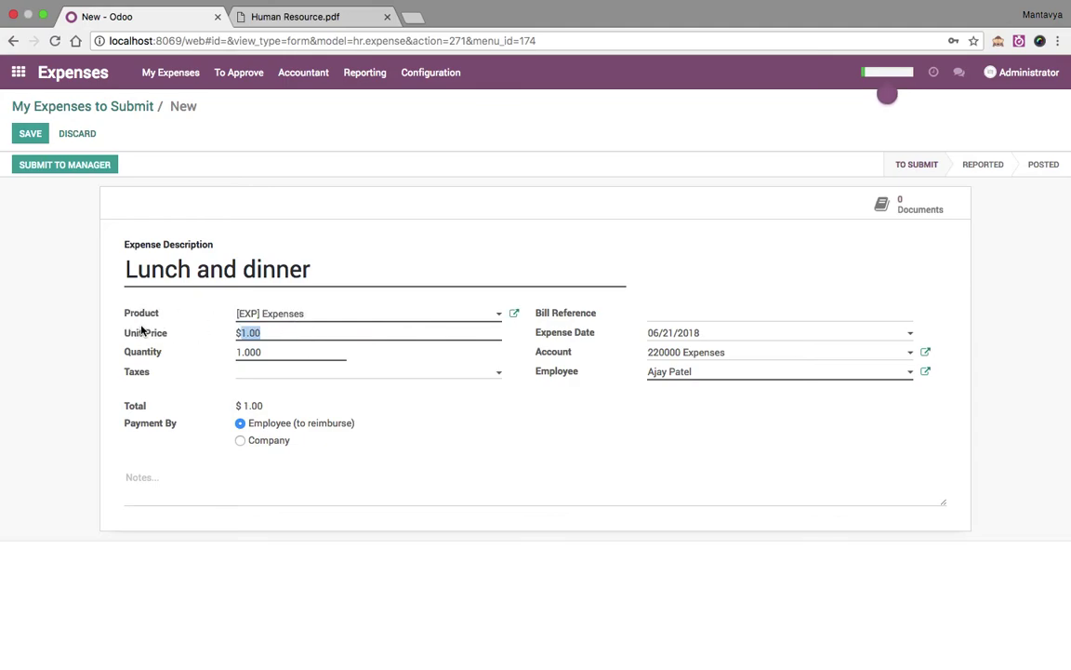
text(120)
key(Tab)
click(561, 417)
click(27, 134)
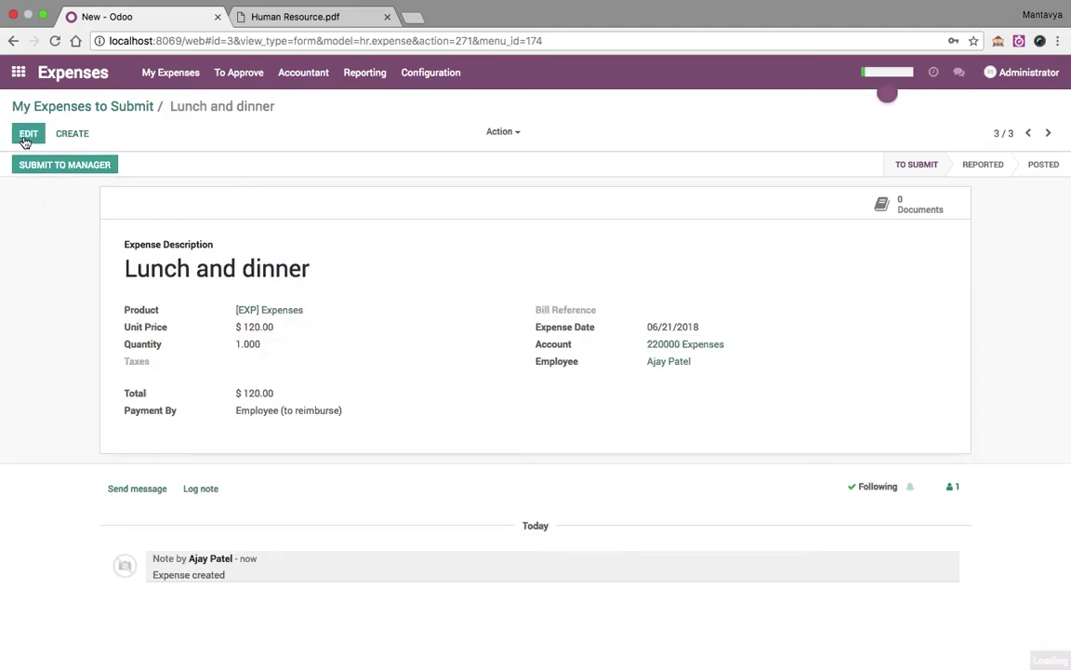
- Select all three expenses in the My Expenses to Submit list and submit them to the manager as one report
click(117, 107)
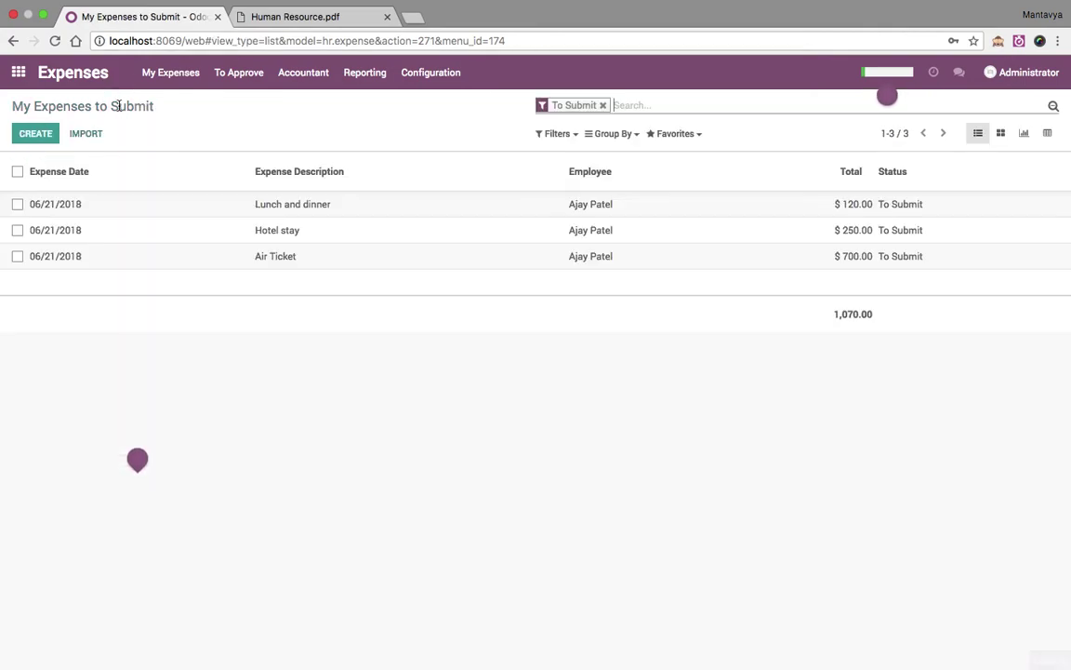
click(18, 172)
click(504, 133)
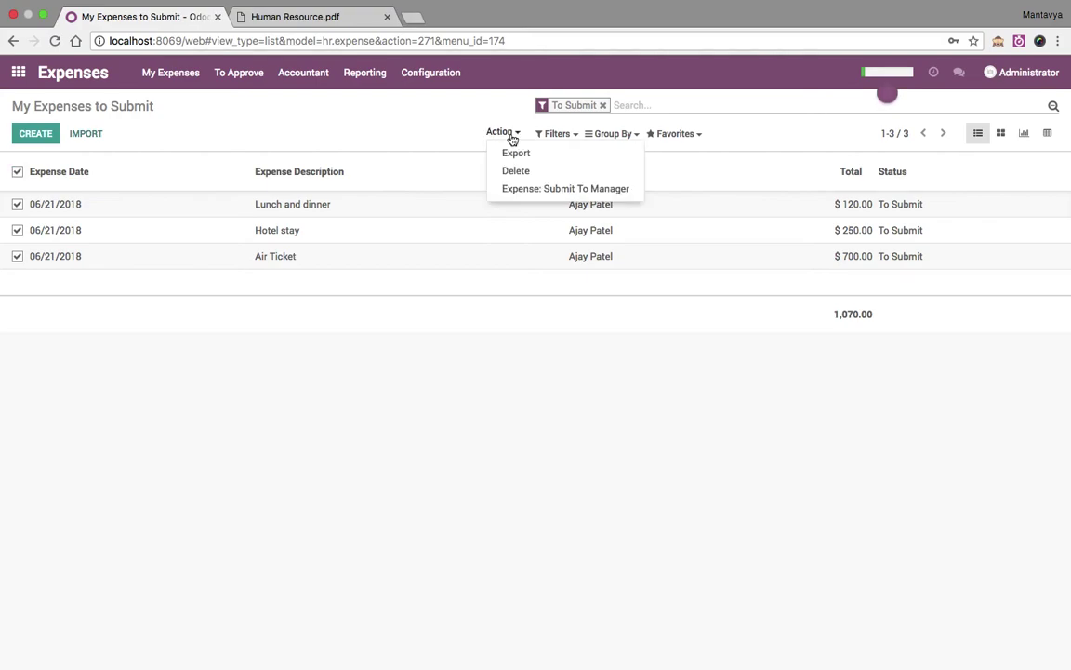
click(523, 189)
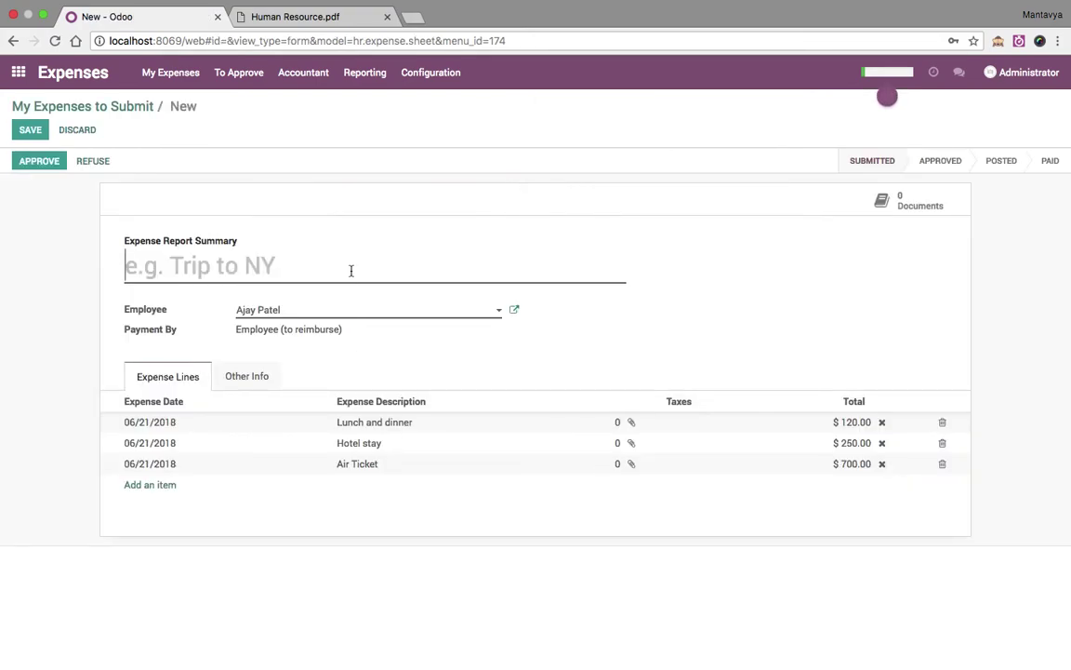
- Enter "Customer meeting" as the expense report summary and save the report
text(Custom)
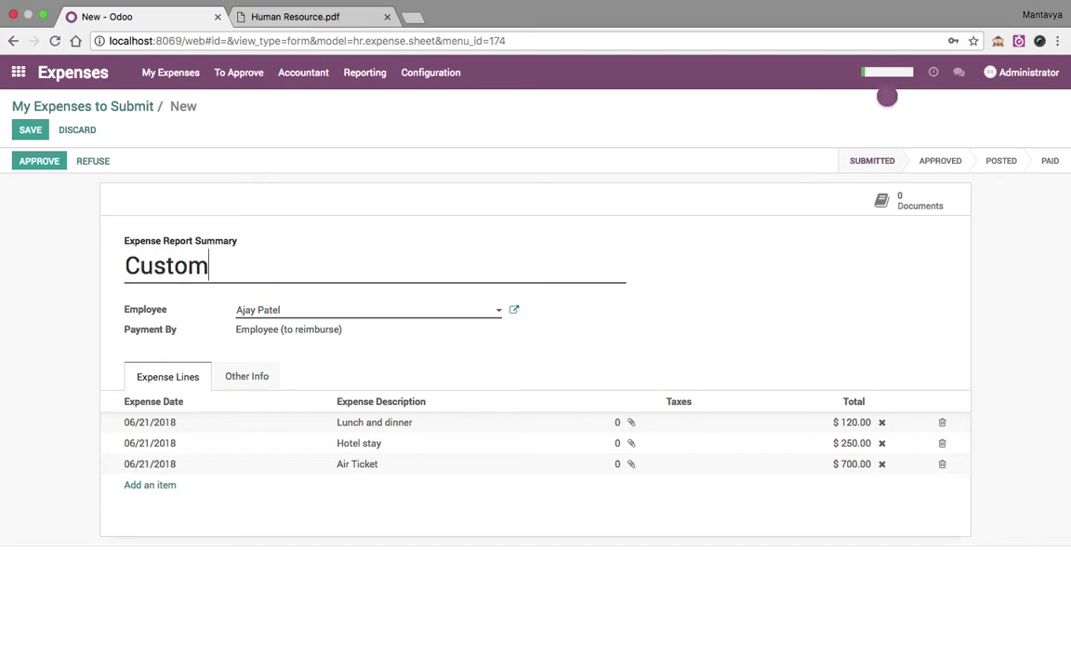
text(er meering)
key(BackSpace)
key(BackSpace)
key(BackSpace)
text(ing)
key(Tab)
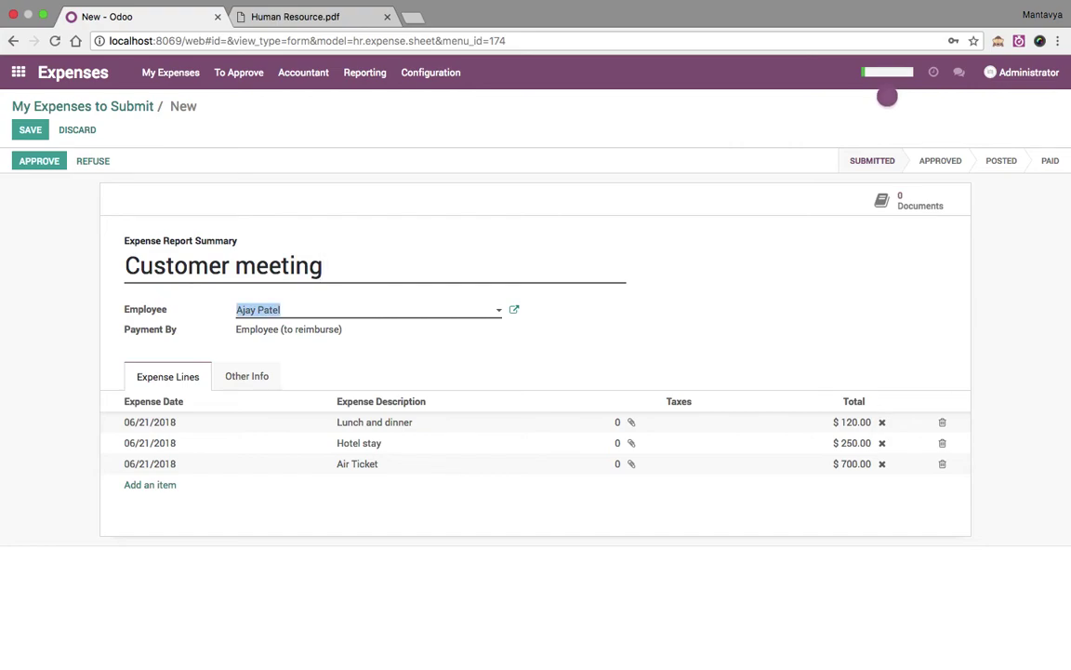
click(31, 131)
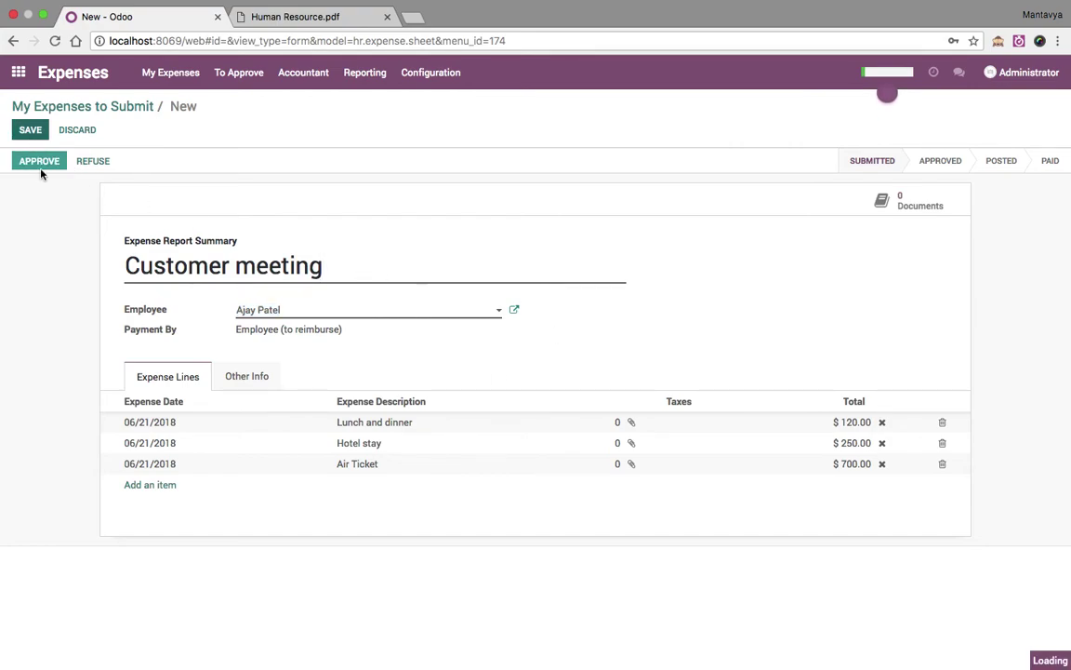
- Approve the Customer meeting expense report, post its journal entries and return to the expenses to submit
click(39, 166)
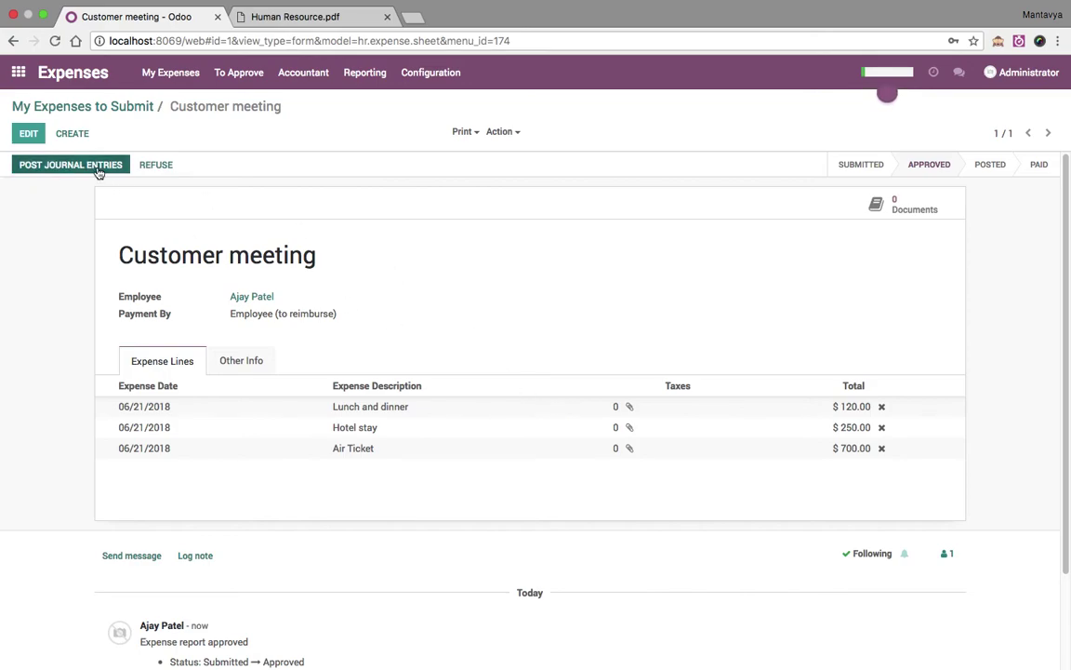
click(99, 167)
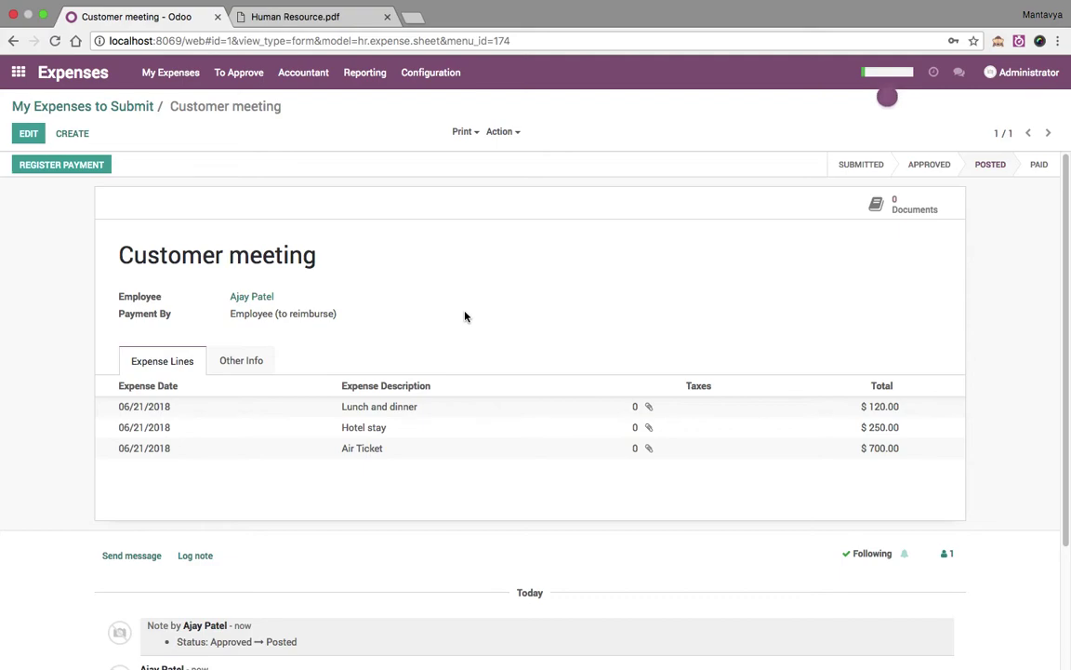
click(135, 109)
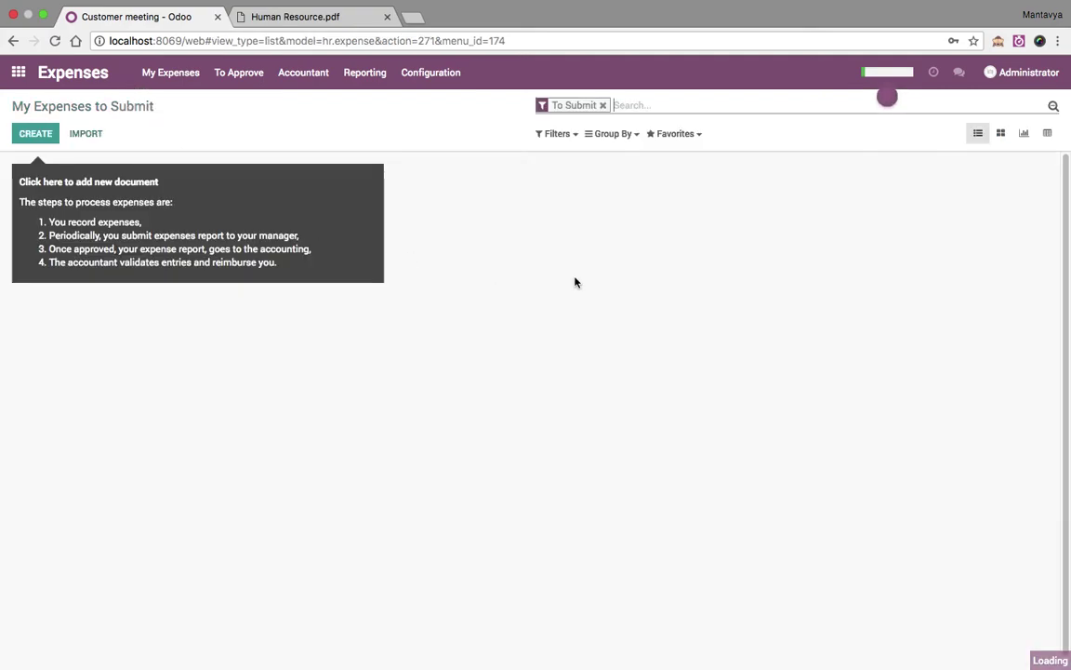
- Switch to the Accounting app and open the manual reconciliation of journal items
click(18, 72)
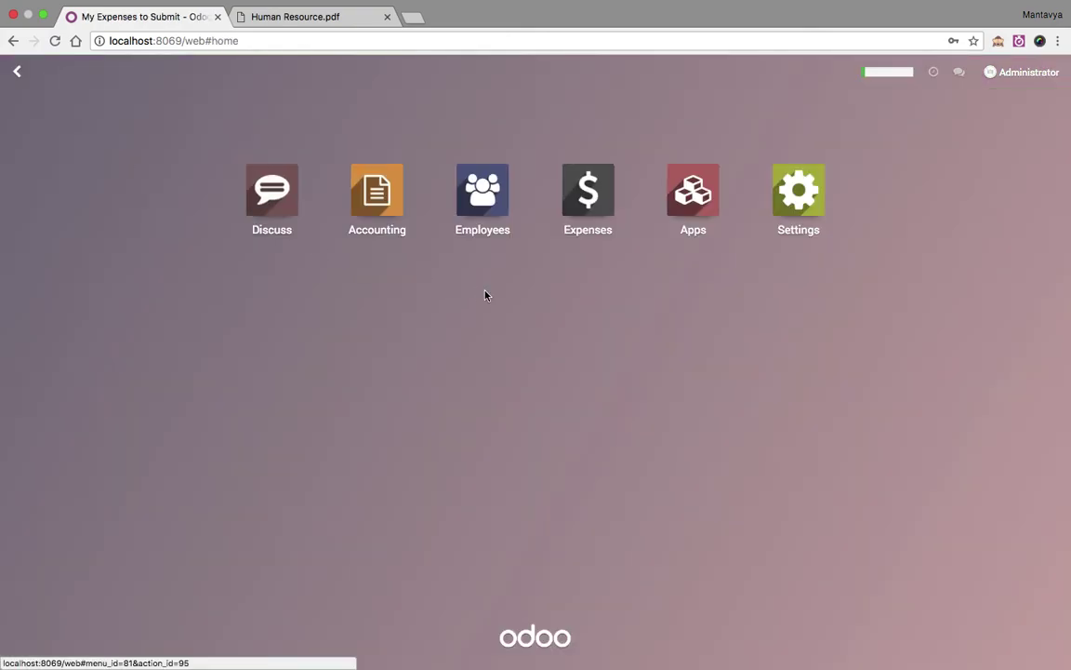
click(372, 214)
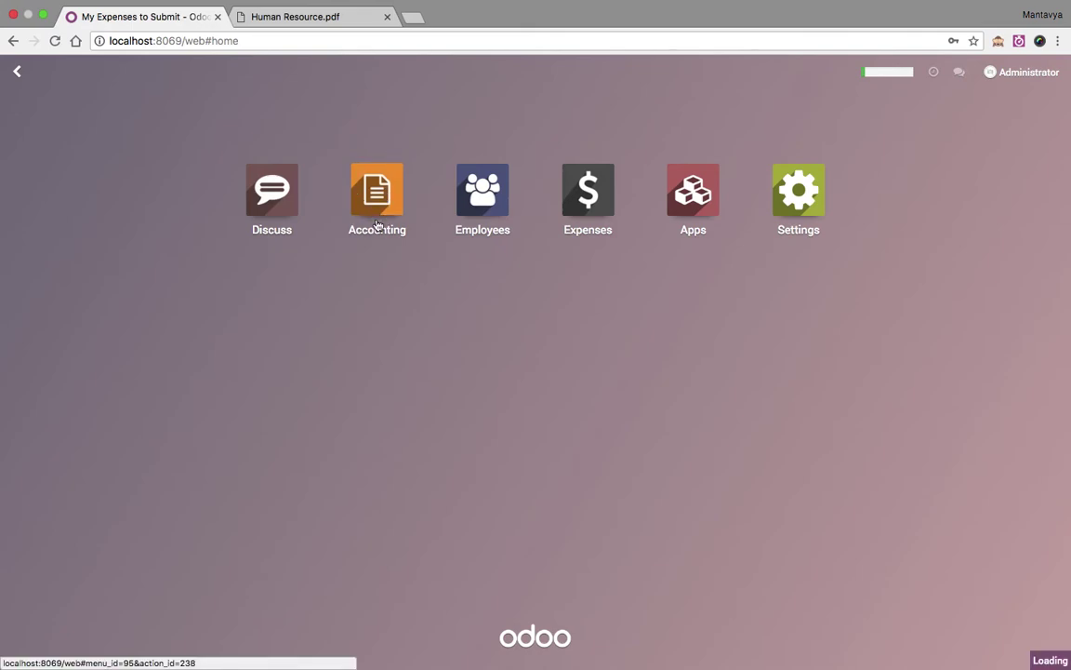
click(334, 81)
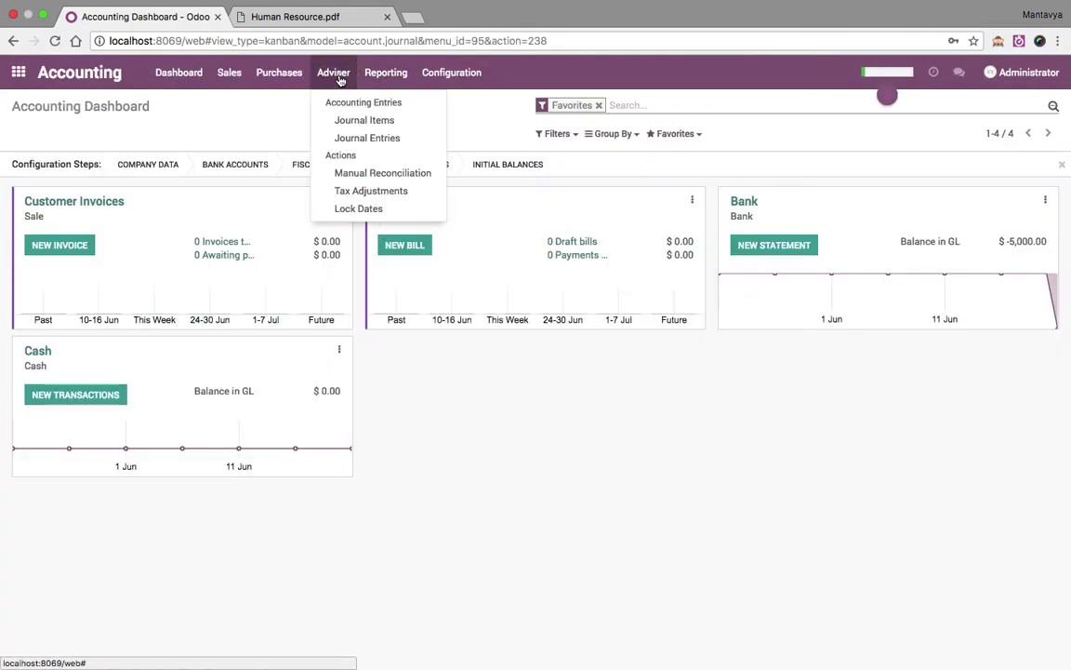
click(335, 173)
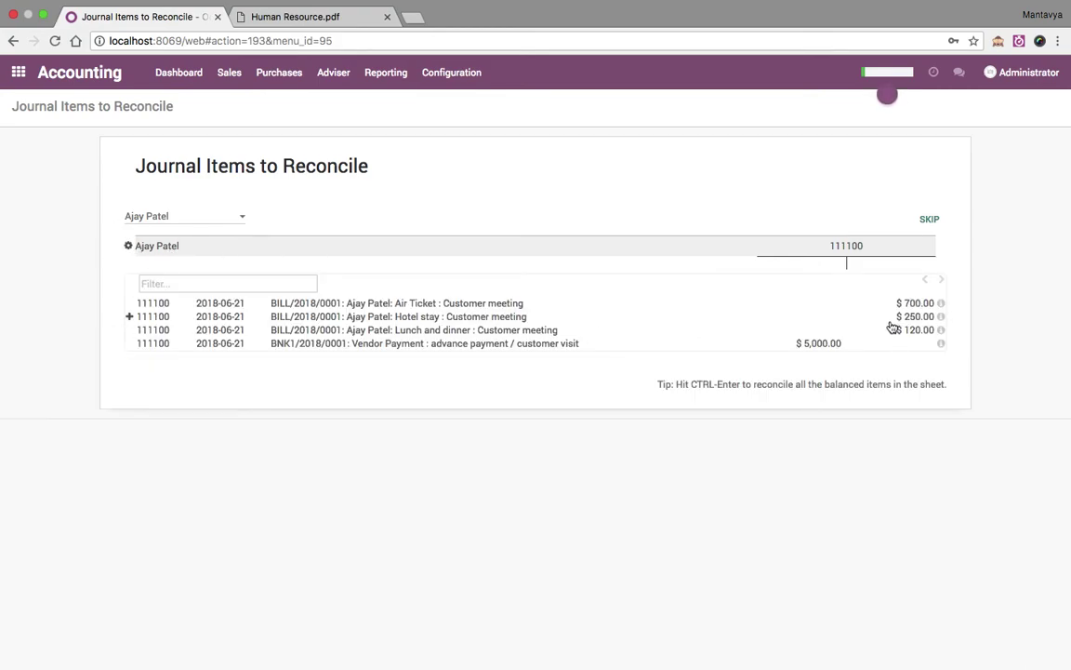
- Reconcile the $5,000.00 advance vendor payment with the Air Ticket, Hotel stay, and Lunch and dinner items, and skip the remaining balance
click(840, 345)
click(916, 314)
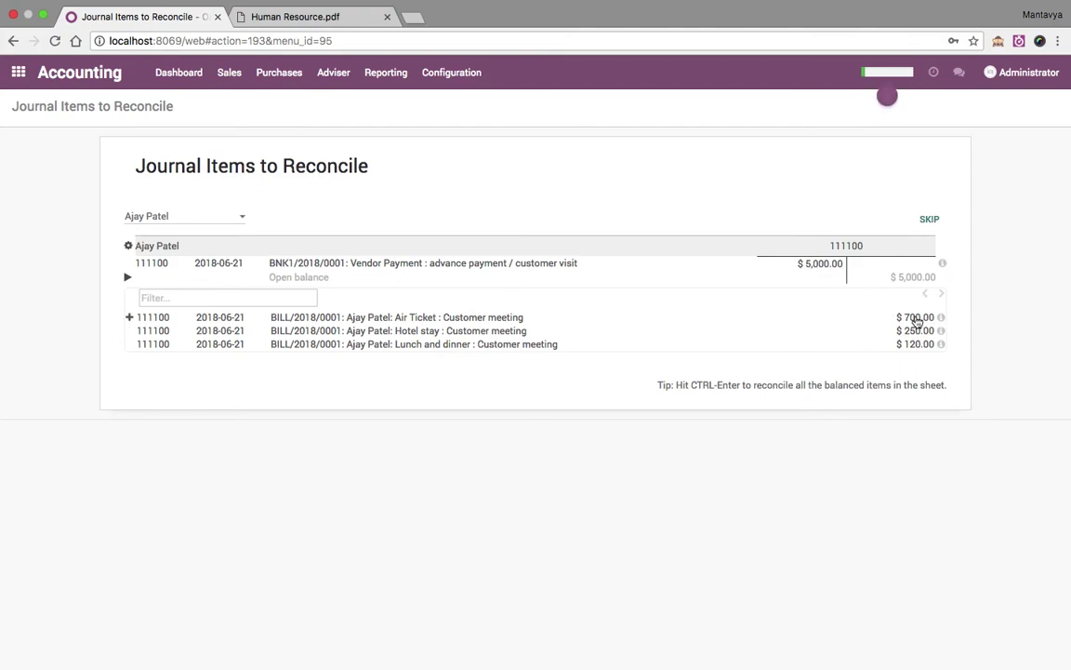
click(916, 332)
click(916, 344)
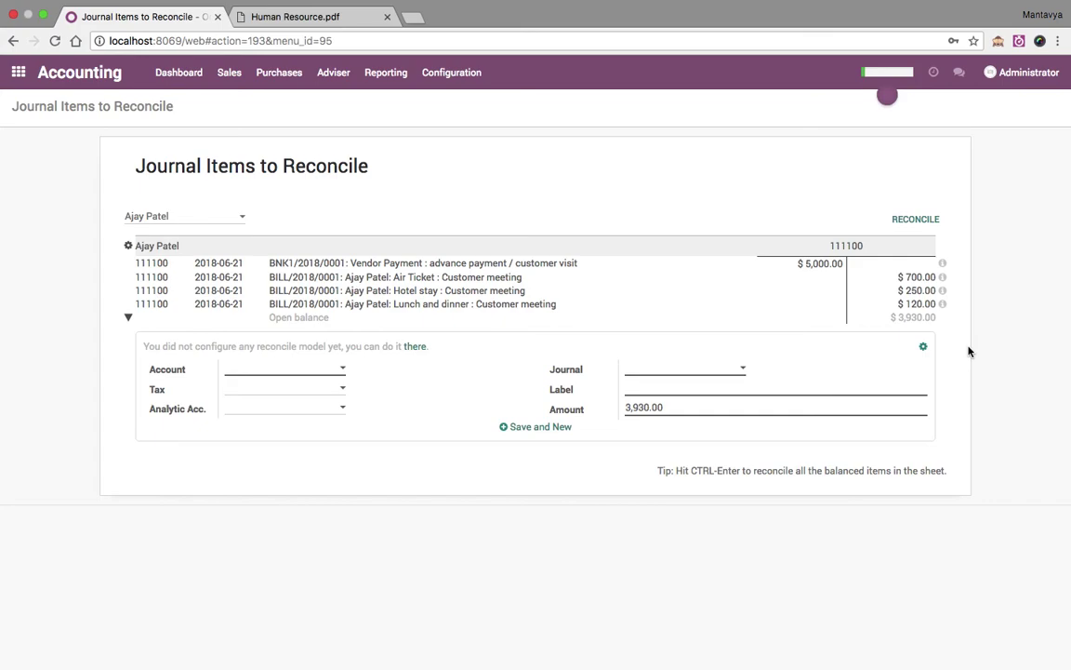
click(916, 319)
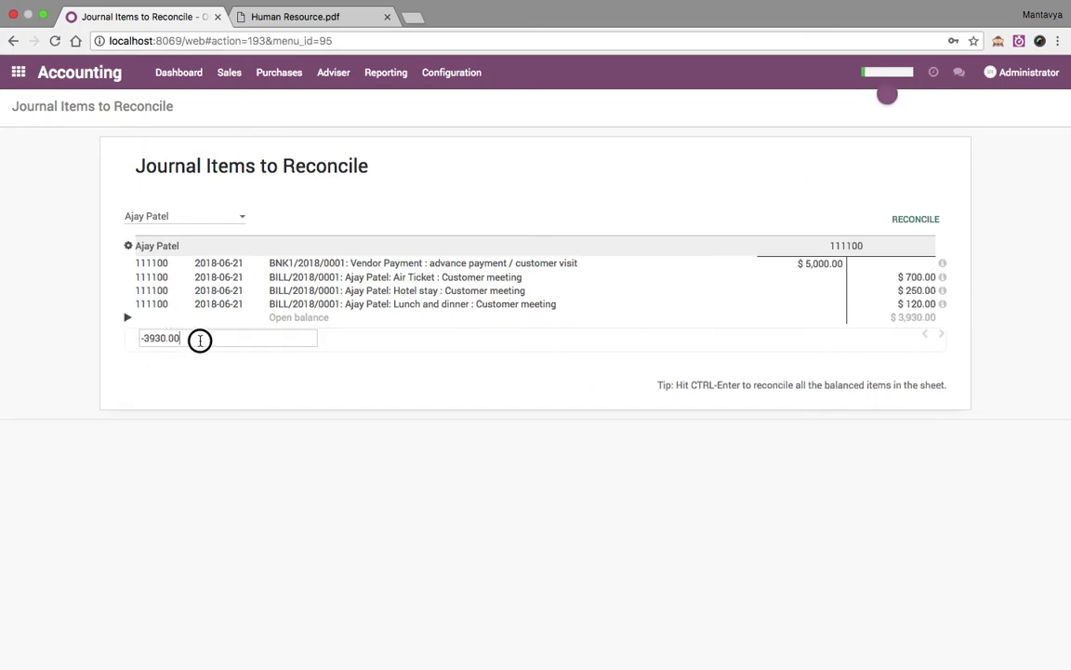
drag(200, 341, 114, 345)
click(916, 223)
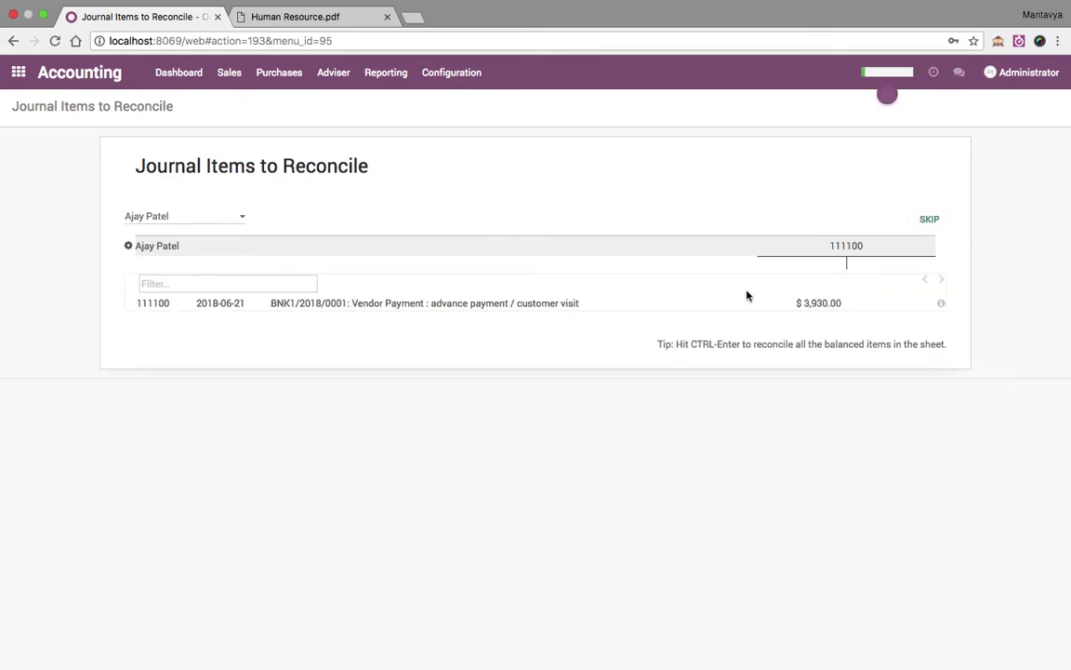
click(930, 221)
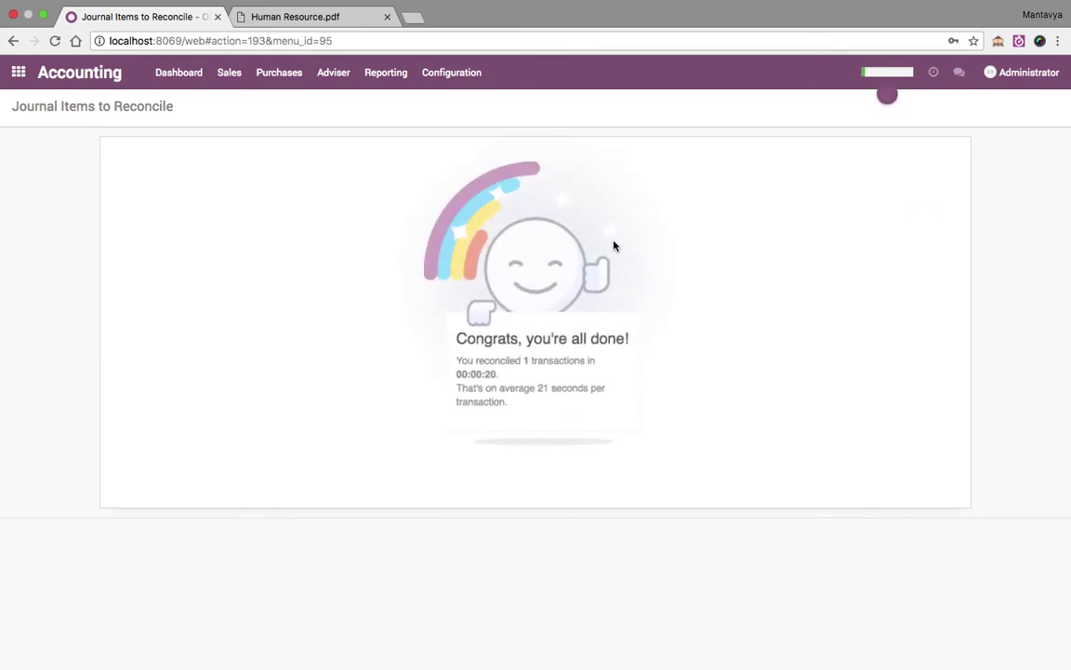
- Leave the finished reconciliation and switch to the Expenses app
click(291, 162)
click(56, 72)
click(18, 72)
click(566, 197)
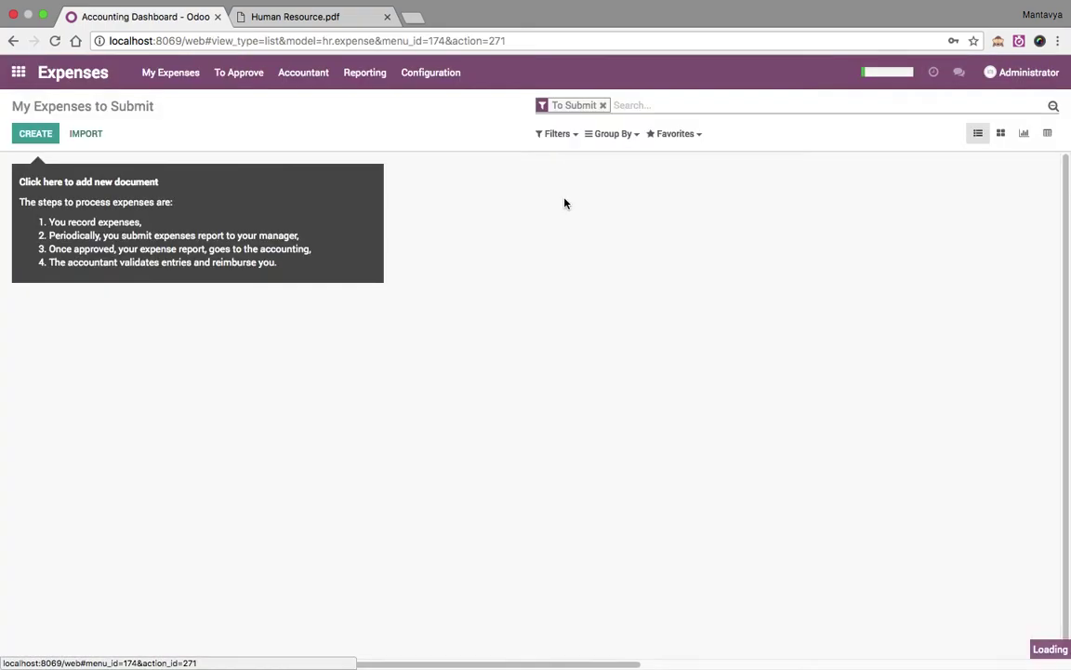
- Go to the expense reports to pay, remove the To Pay filter and open the Customer meeting report
click(312, 82)
mouse_move(265, 81)
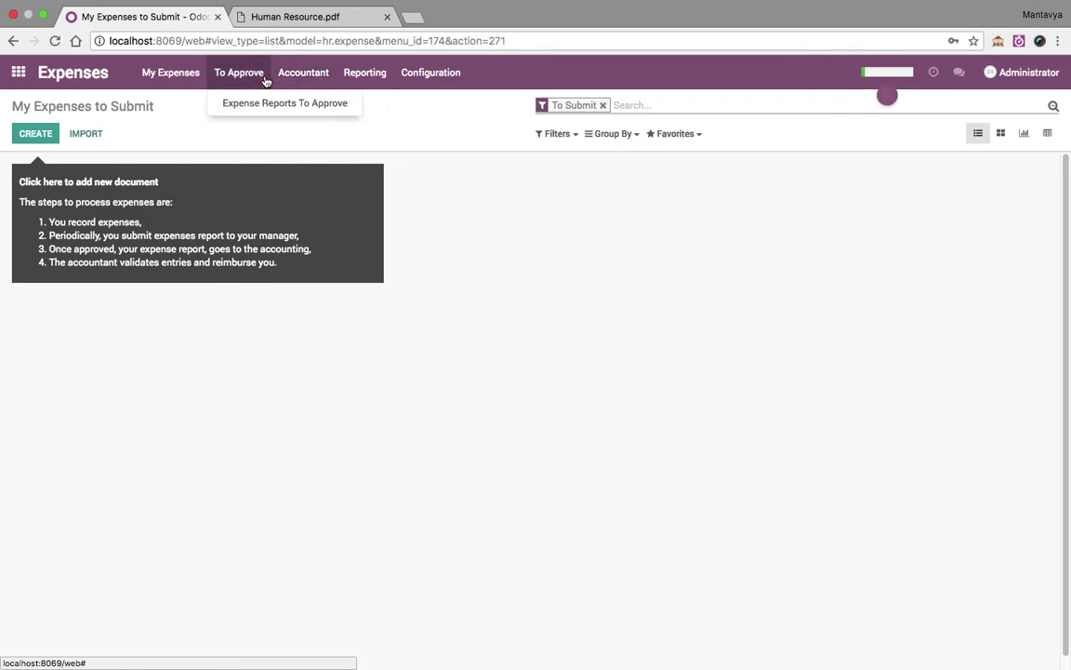
mouse_move(367, 83)
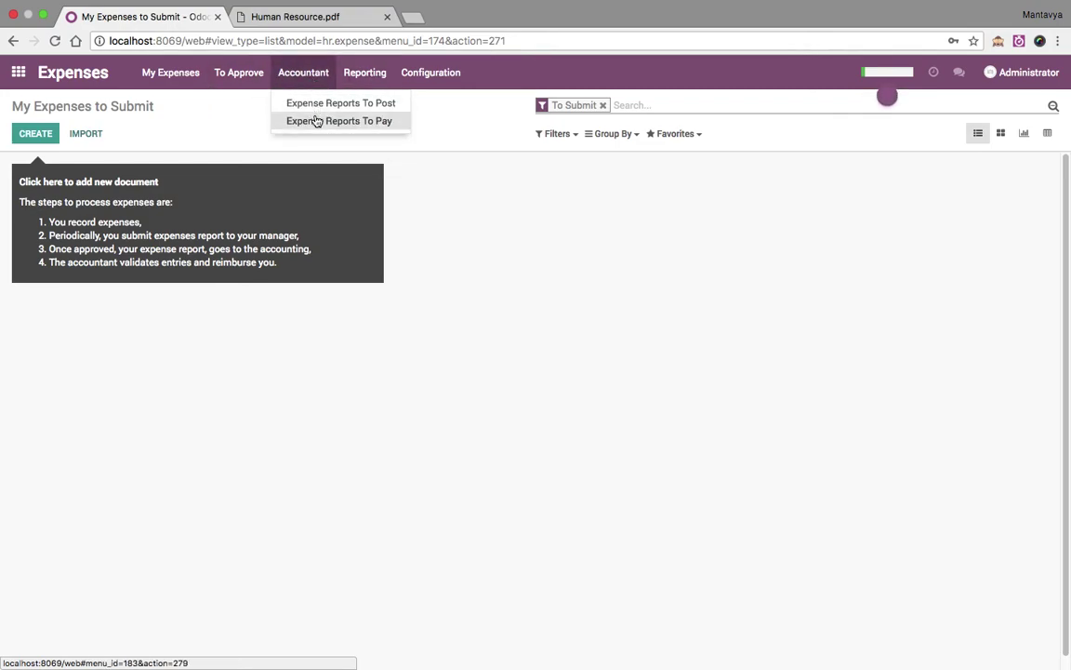
click(314, 119)
click(306, 76)
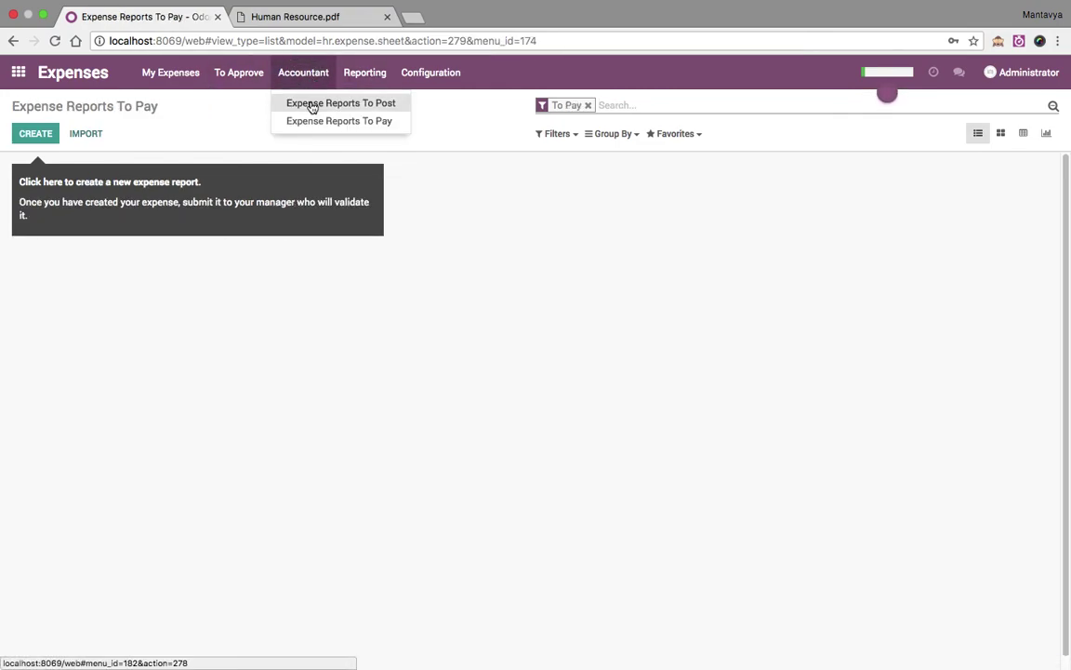
click(588, 105)
click(528, 205)
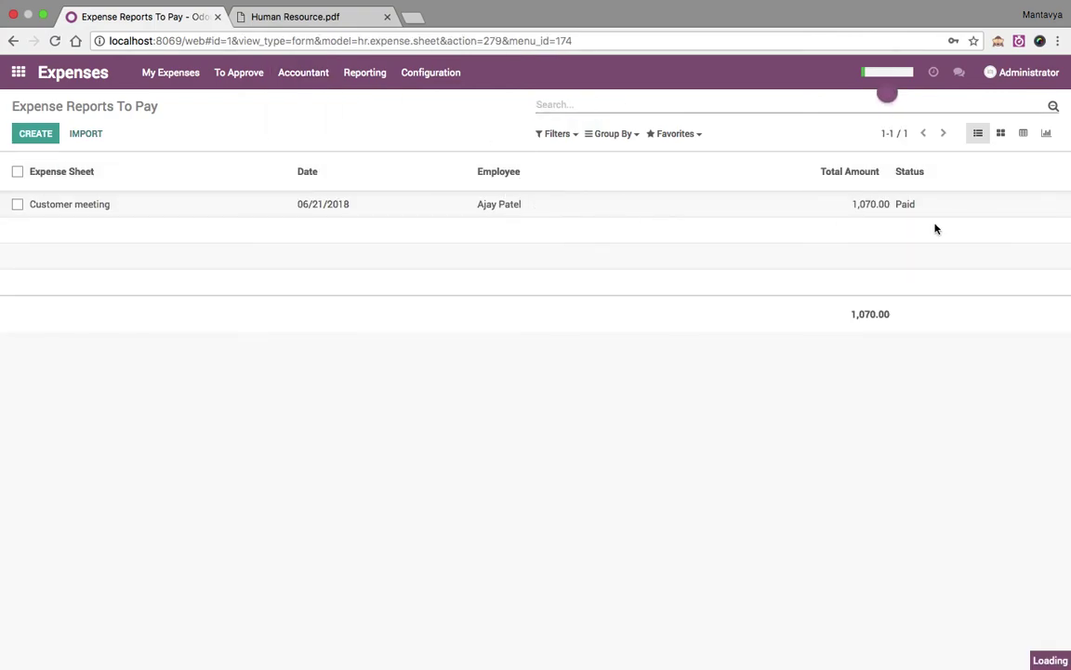
- Check the Customer meeting report's payment status and history log, and return to the apps overview
click(1004, 163)
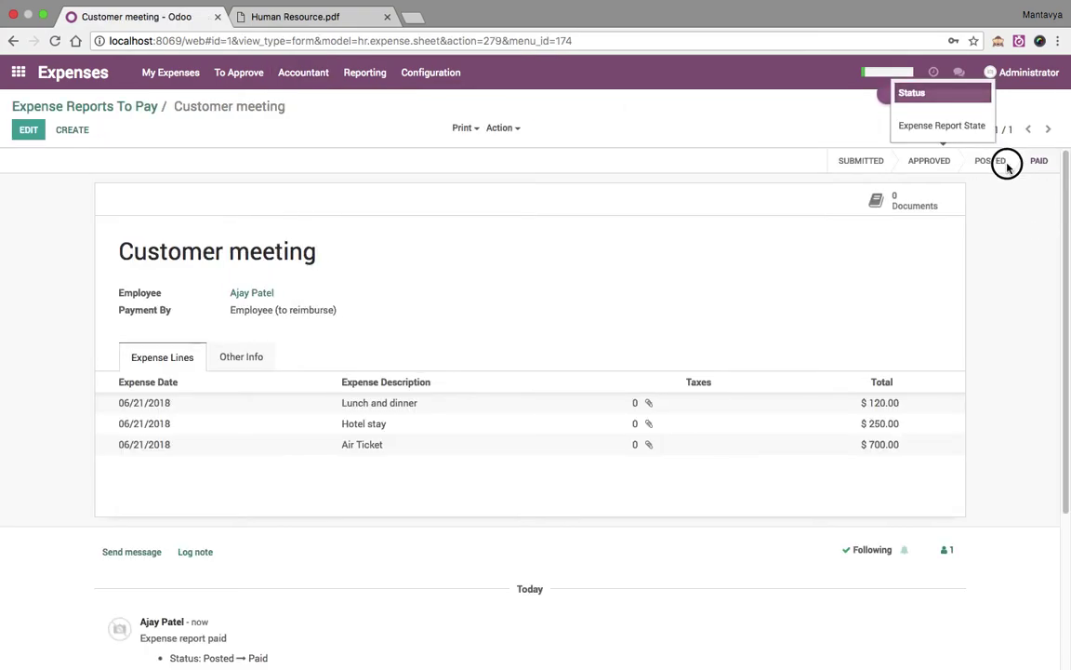
scroll(604, 425, down, 3)
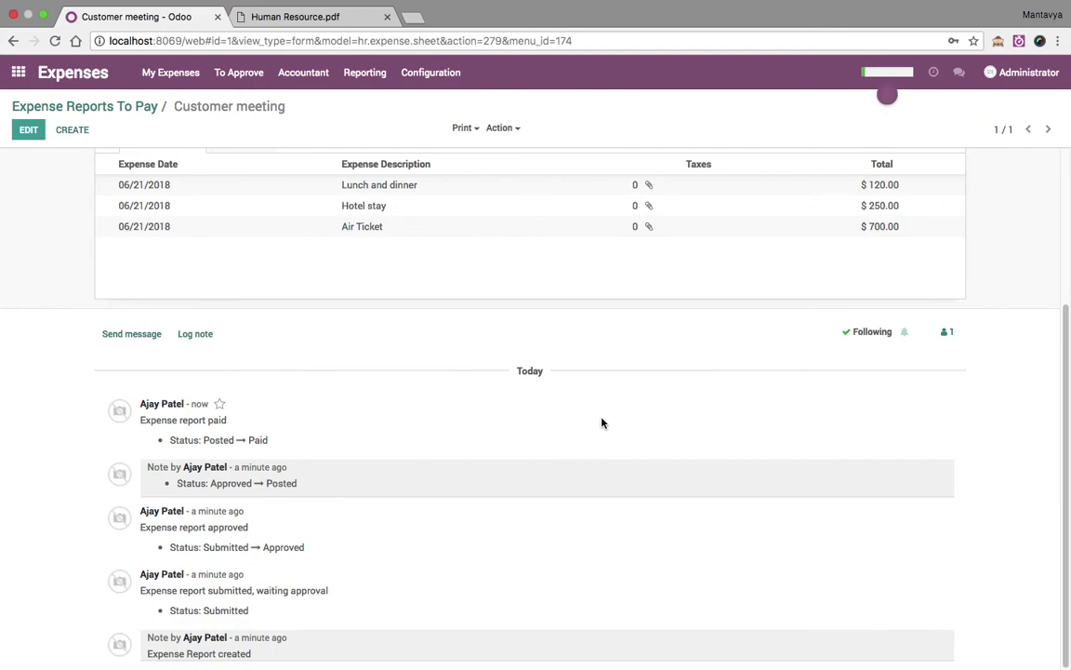
scroll(602, 423, up, 3)
click(137, 107)
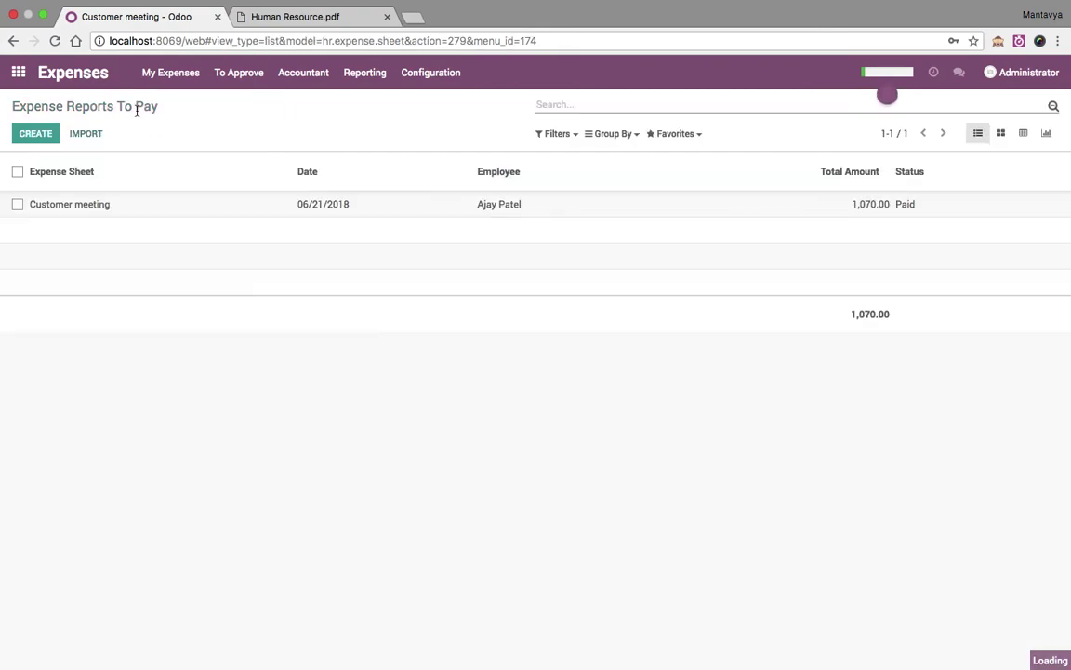
click(18, 71)
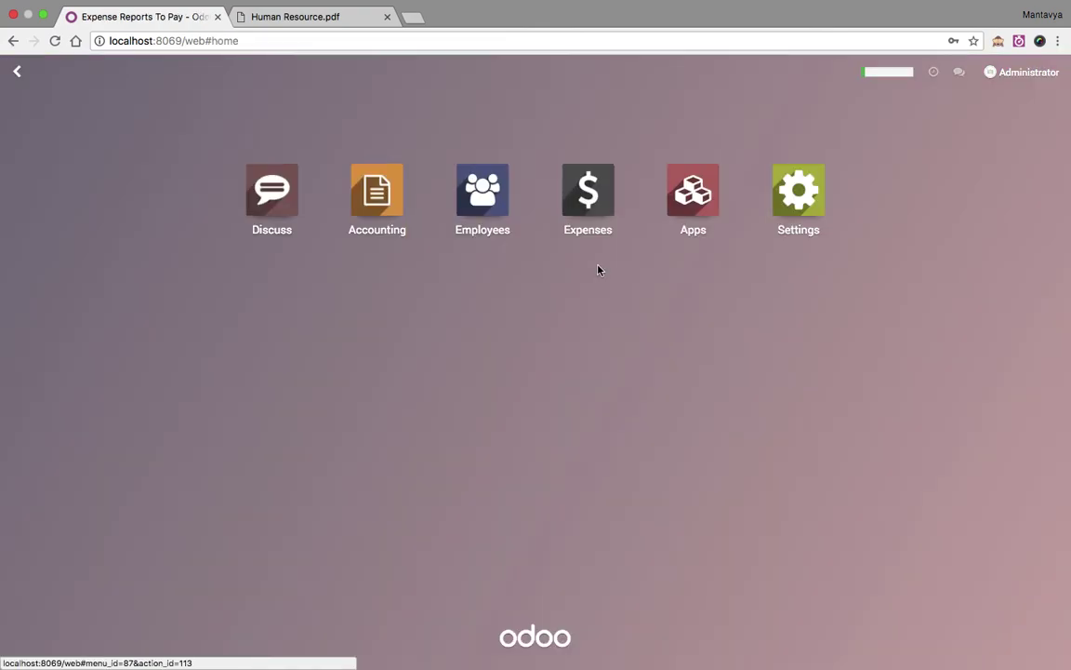
- Open the 2018/june bank statement from the Bank journal in Accounting for editing and add a second transaction line
click(401, 208)
click(741, 203)
click(161, 209)
click(30, 132)
click(152, 463)
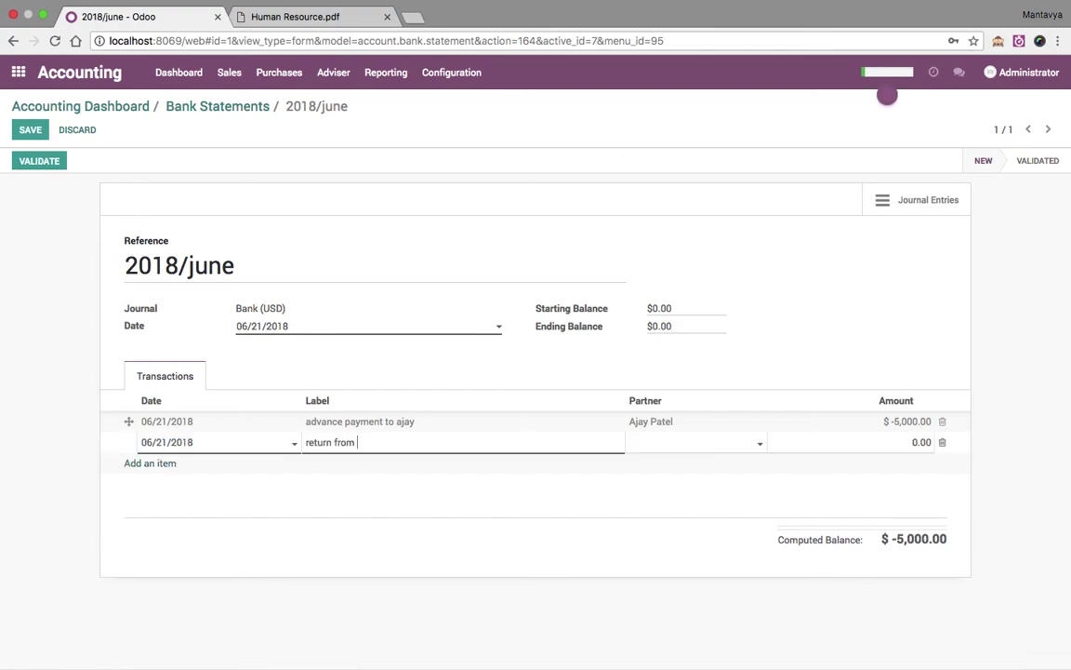
- Label the new transaction as a return from the employee, pick the employee as partner and set the amount to 3,930.00
key(Tab)
text(aj)
key(Return)
key(Tab)
text(-3930.00)
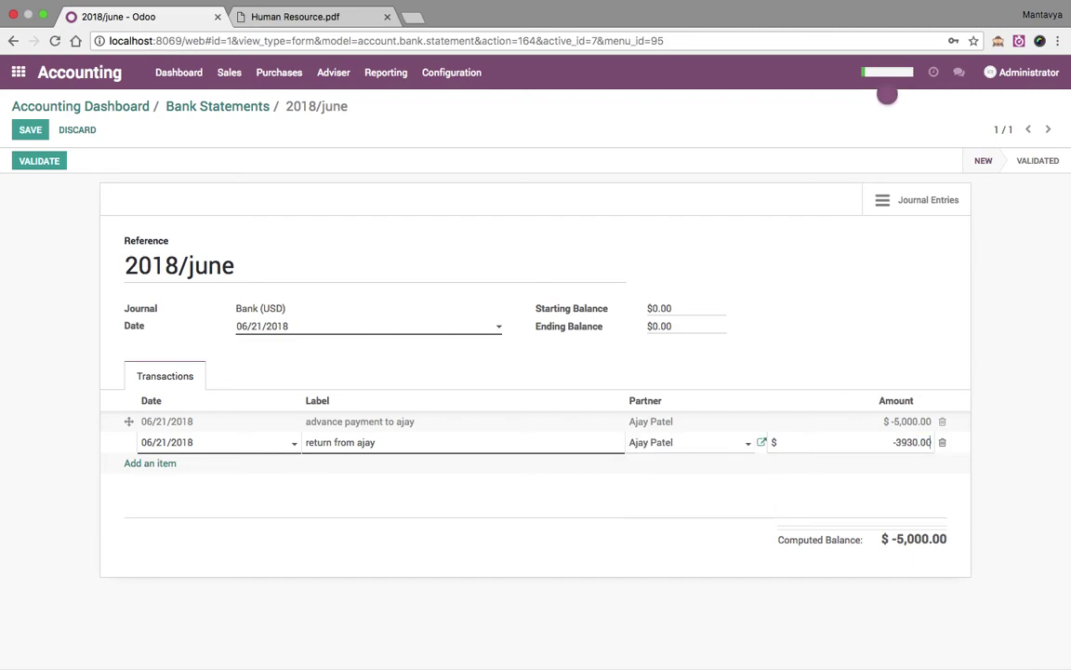
click(369, 536)
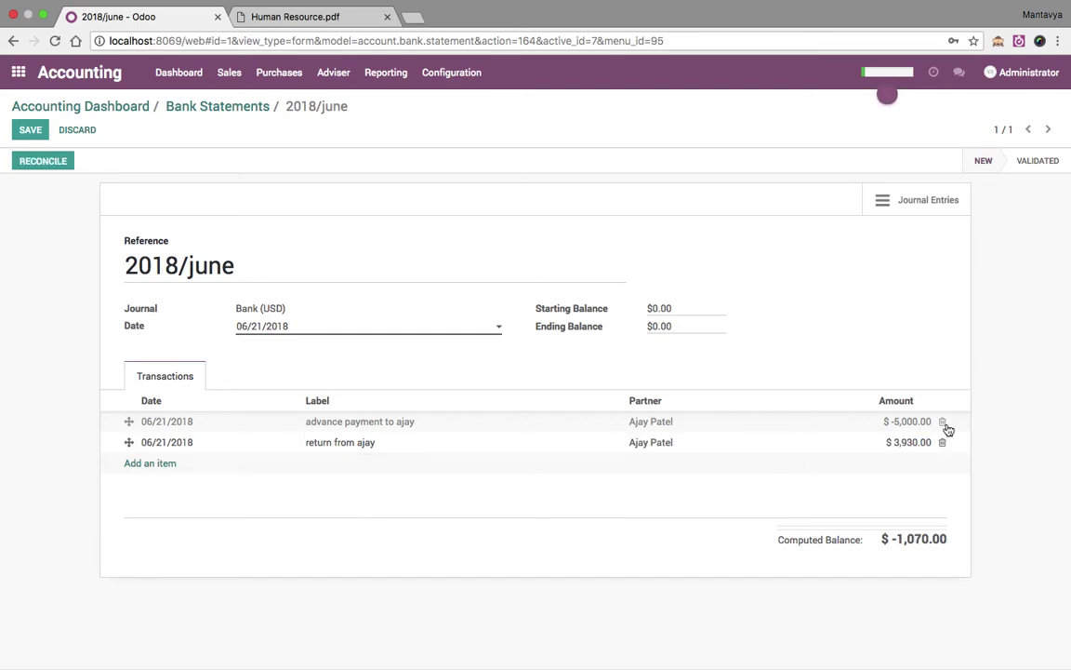
- Save the 2018/june statement, reconcile the $3,930.00 return with the advance vendor payment, and go back to the Accounting Dashboard
click(29, 132)
click(38, 165)
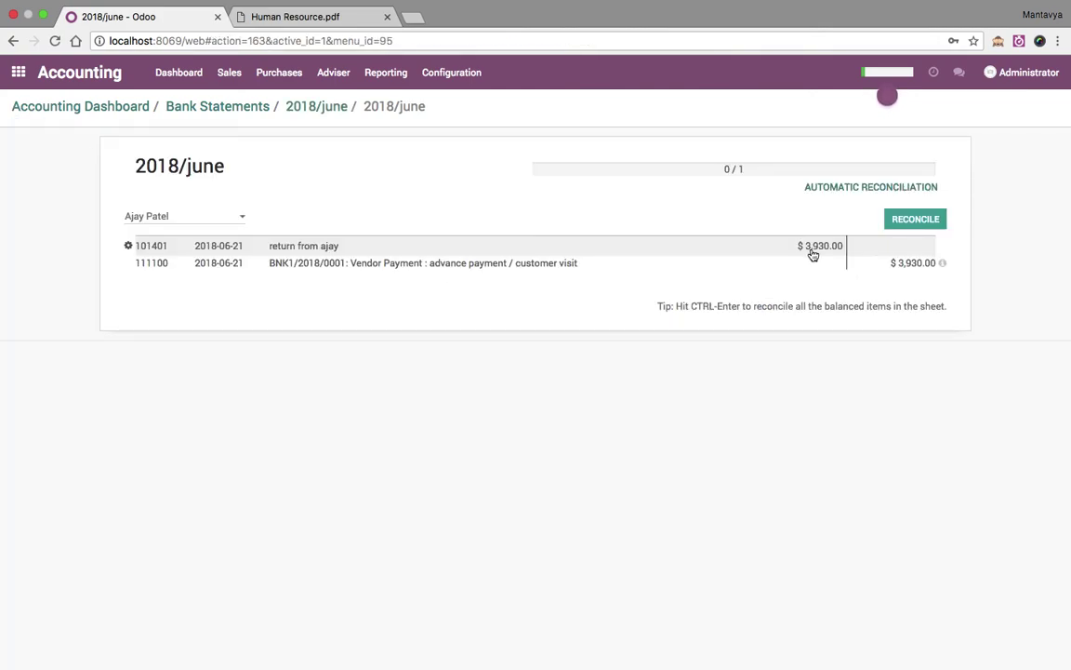
click(927, 225)
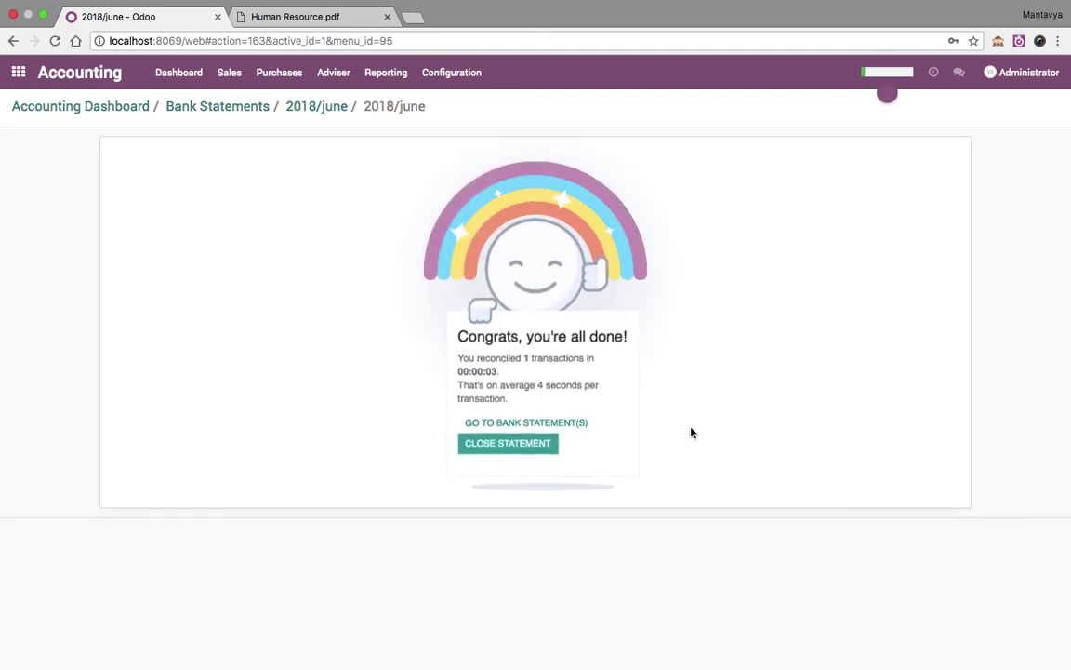
click(548, 423)
click(243, 107)
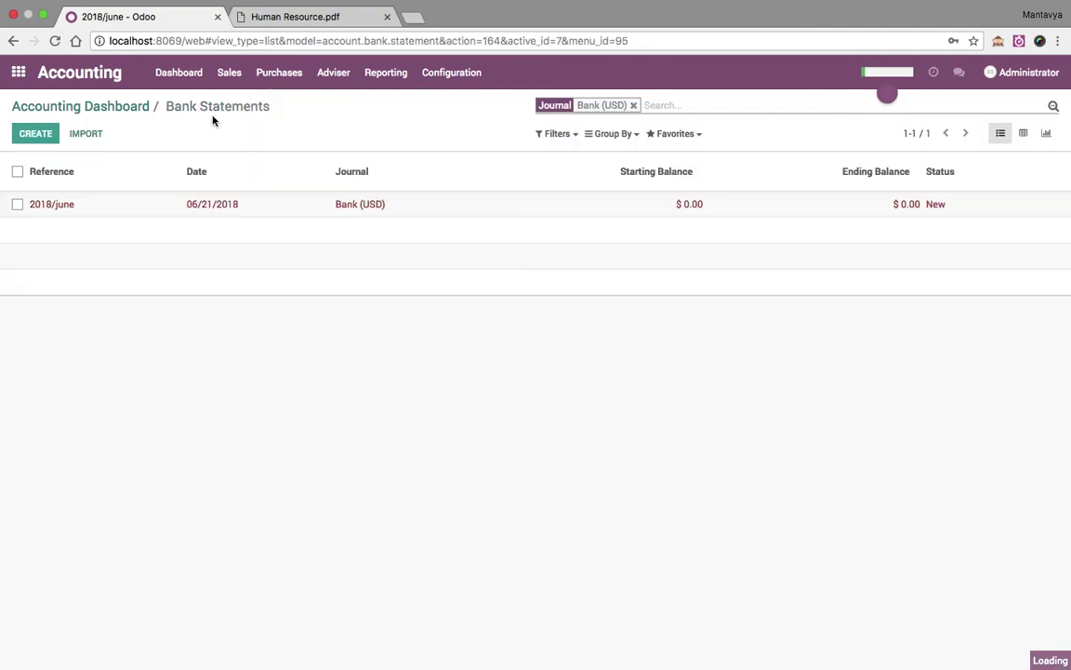
click(113, 105)
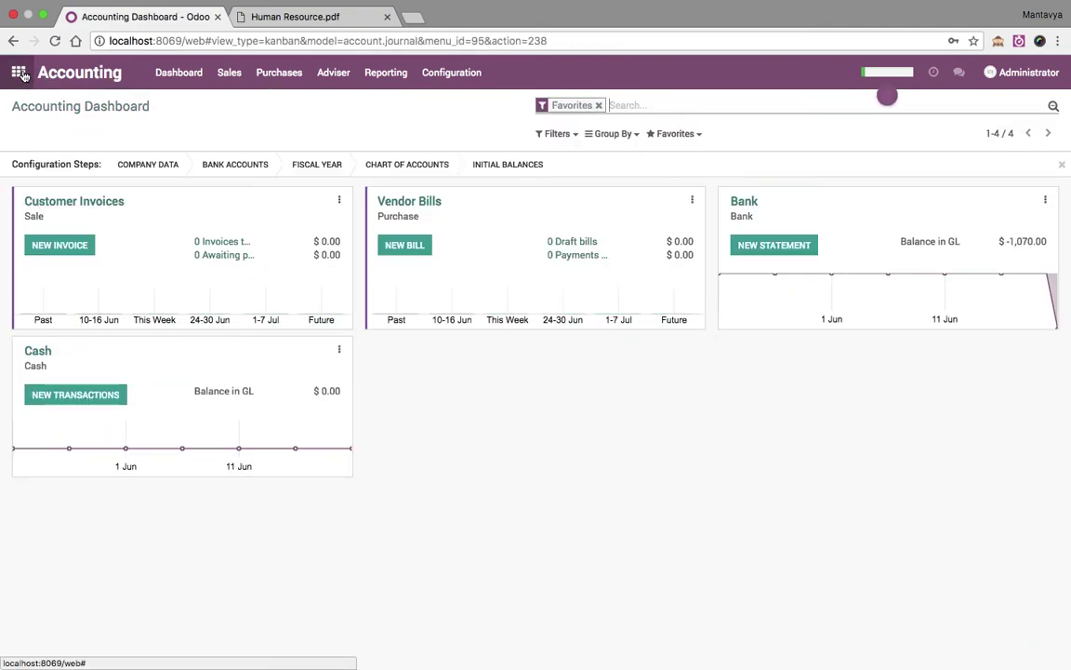
- Open the employee's record among the vendors and display its Partner Ledger
click(20, 73)
click(20, 73)
click(262, 82)
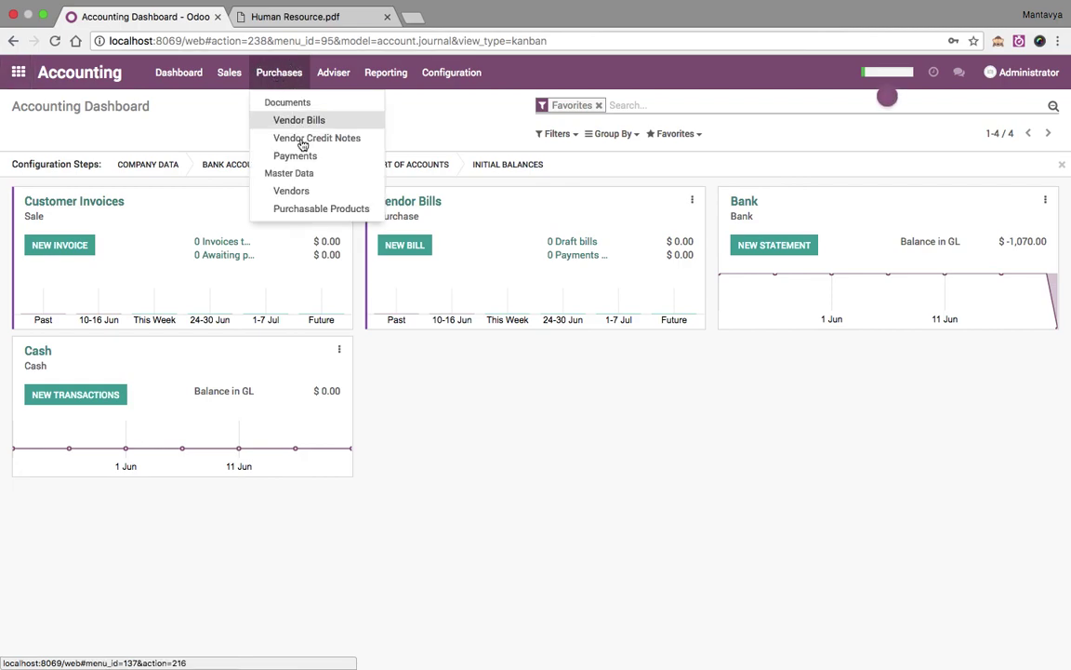
click(316, 193)
click(164, 210)
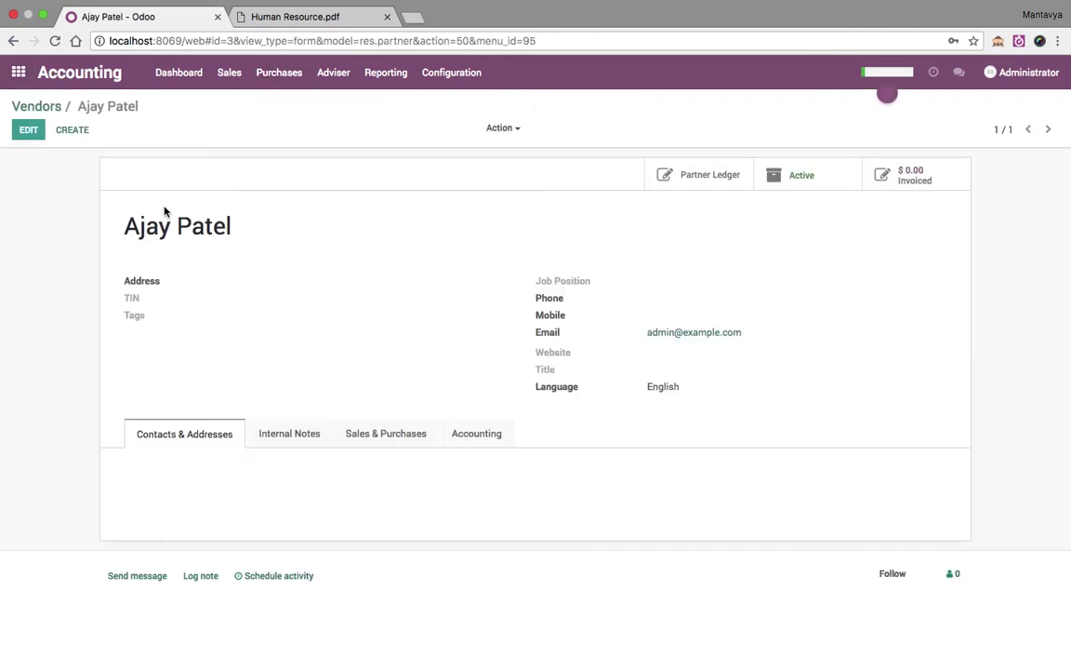
click(716, 176)
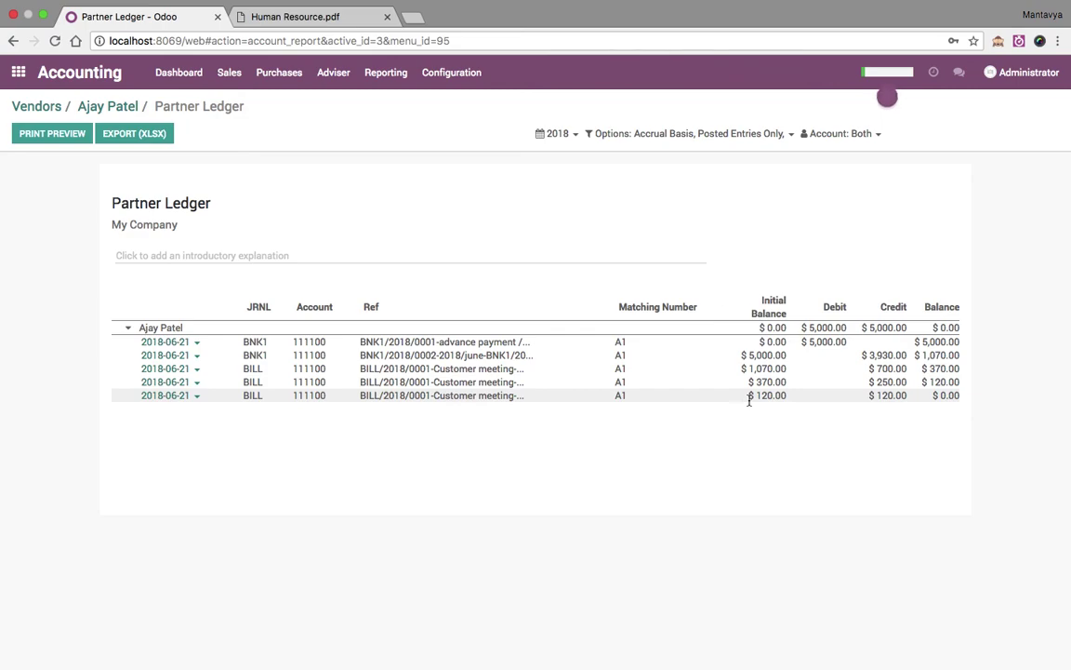
- Compare the advance's debit with the returned amount and Customer meeting credits in the Partner Ledger, and return to the apps overview
drag(964, 402, 904, 354)
click(919, 355)
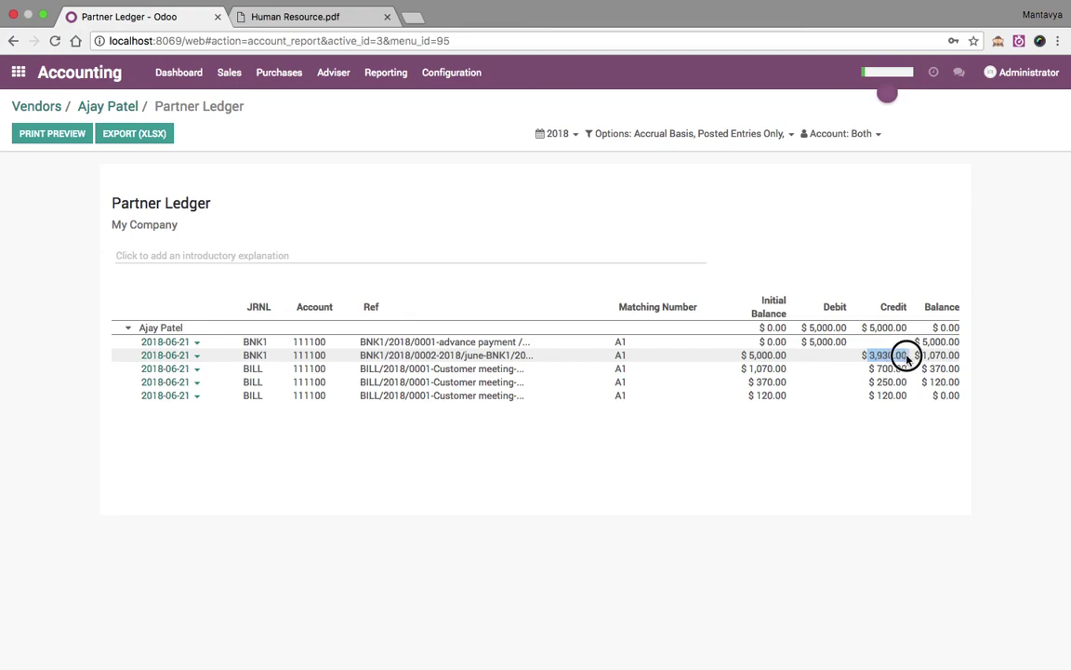
click(808, 341)
drag(808, 341, 947, 342)
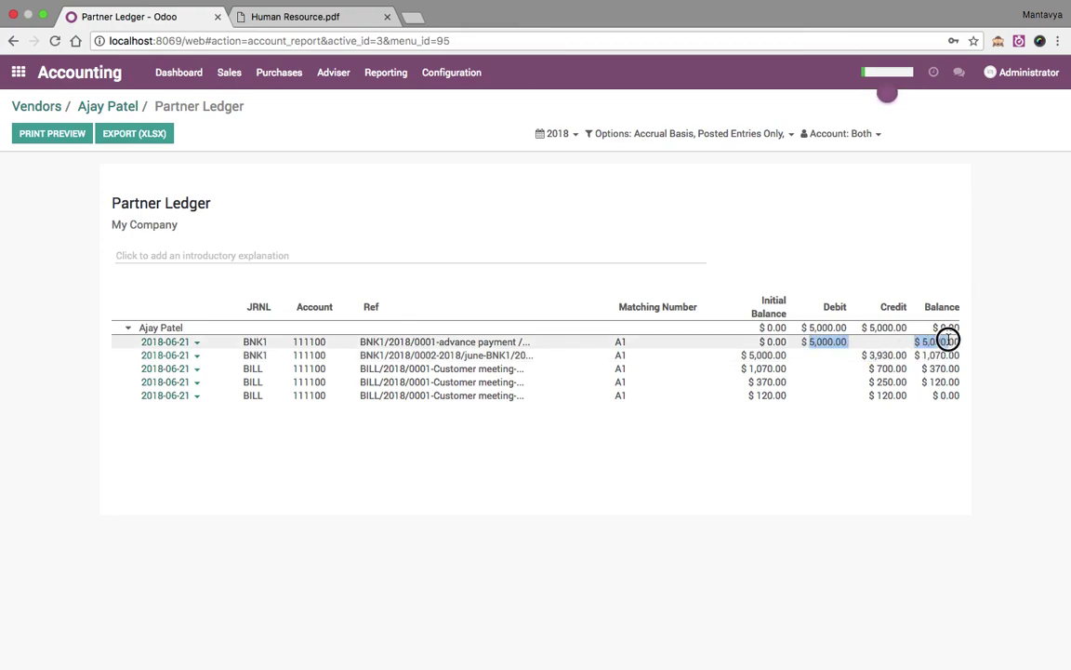
click(748, 354)
drag(808, 342, 905, 344)
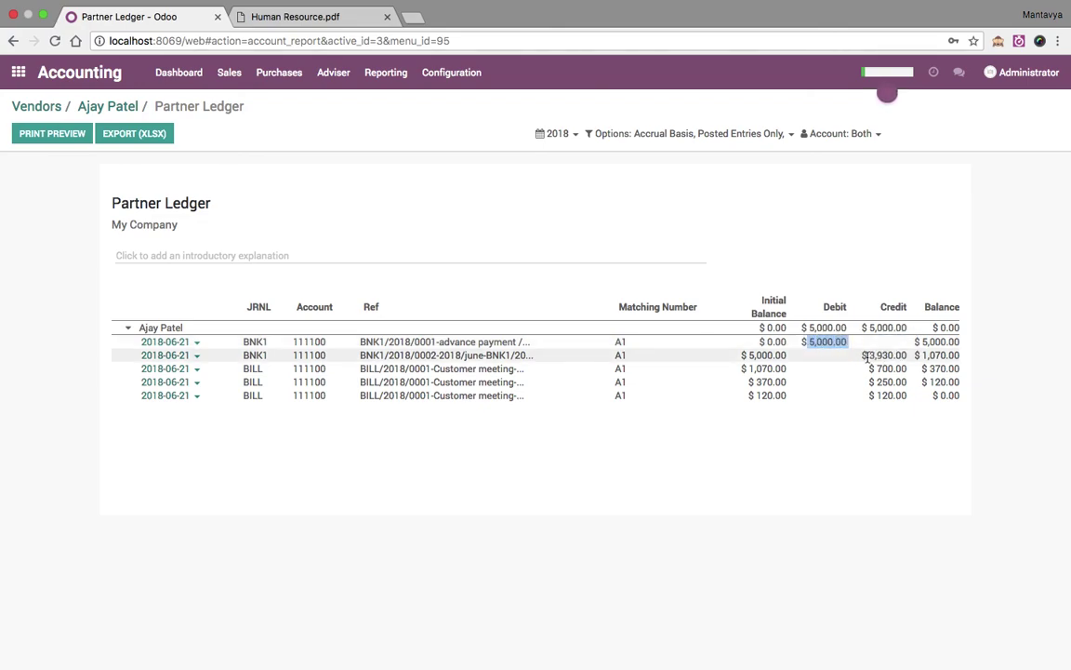
drag(869, 356, 966, 399)
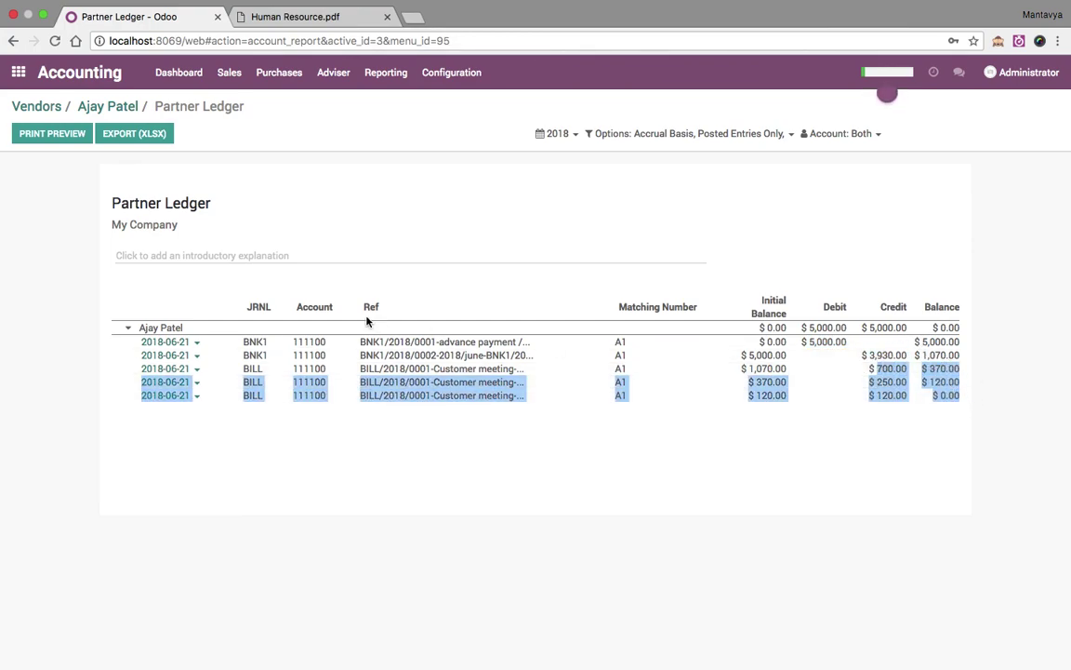
click(36, 106)
click(18, 71)
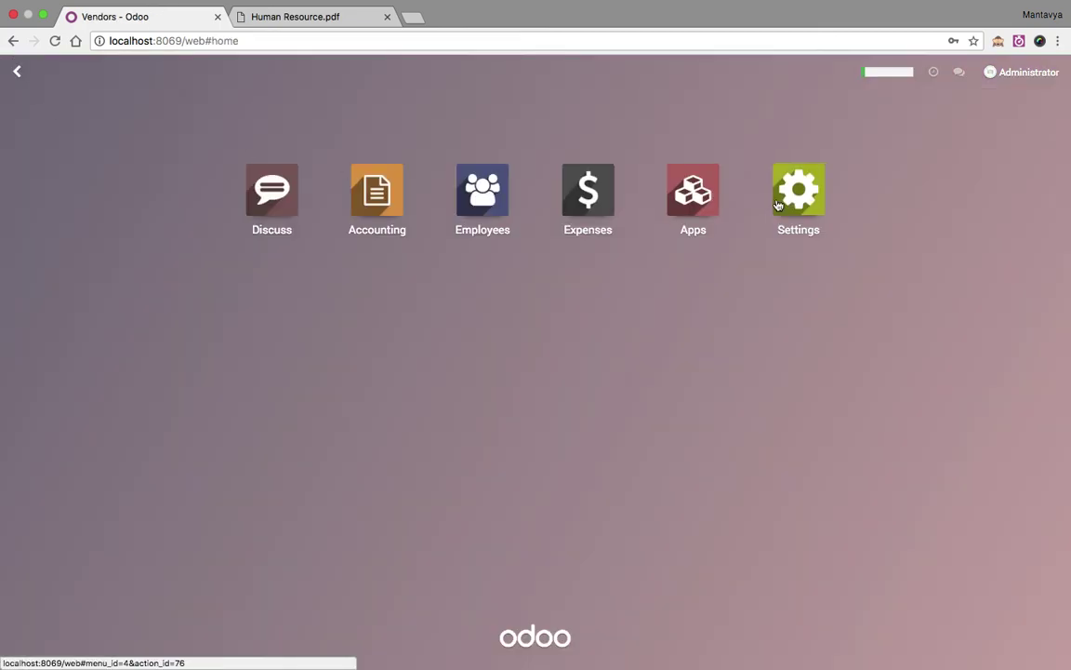